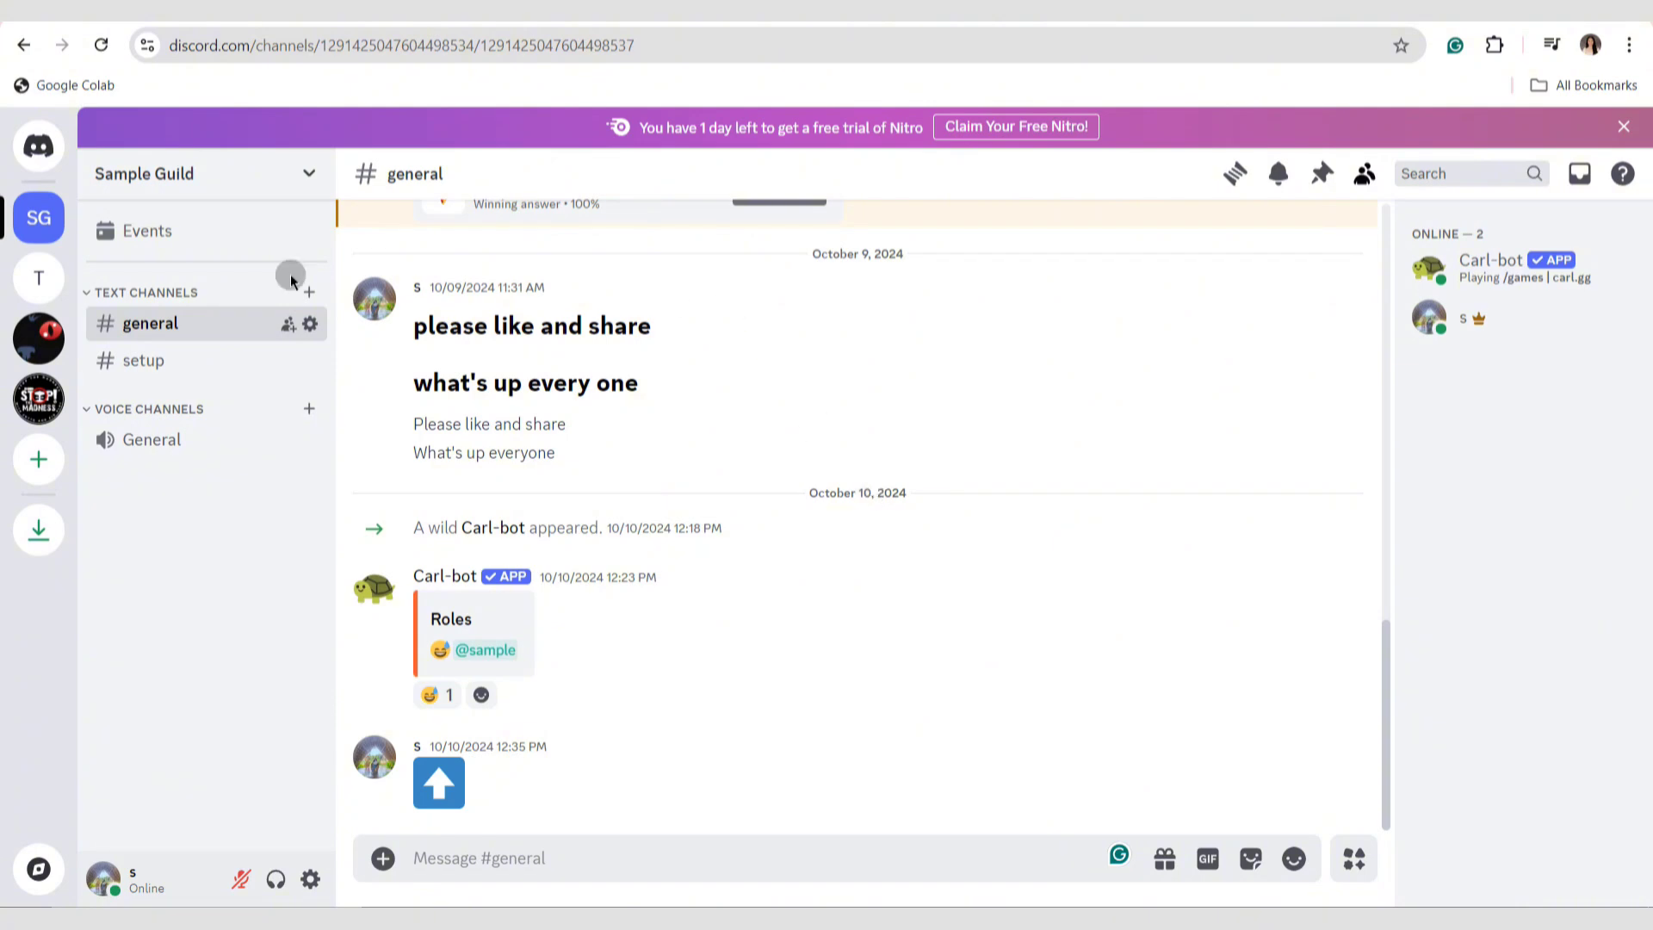
Open the Sample Guild server settings and start converting it to a Community Server.
click(302, 176)
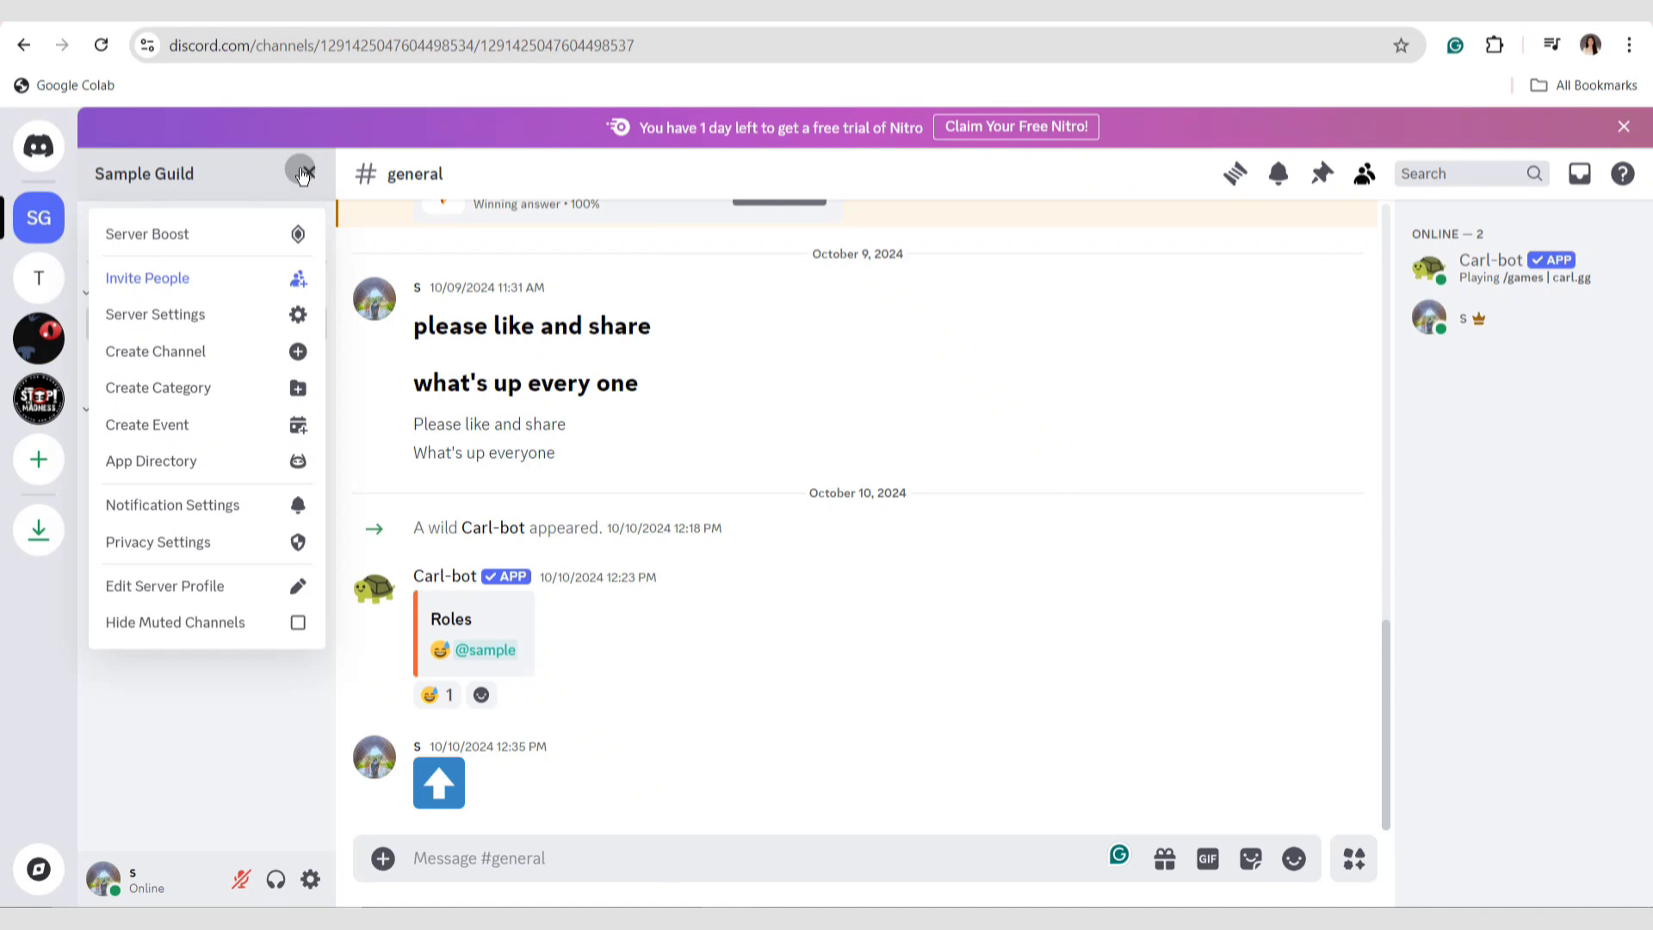
click(237, 334)
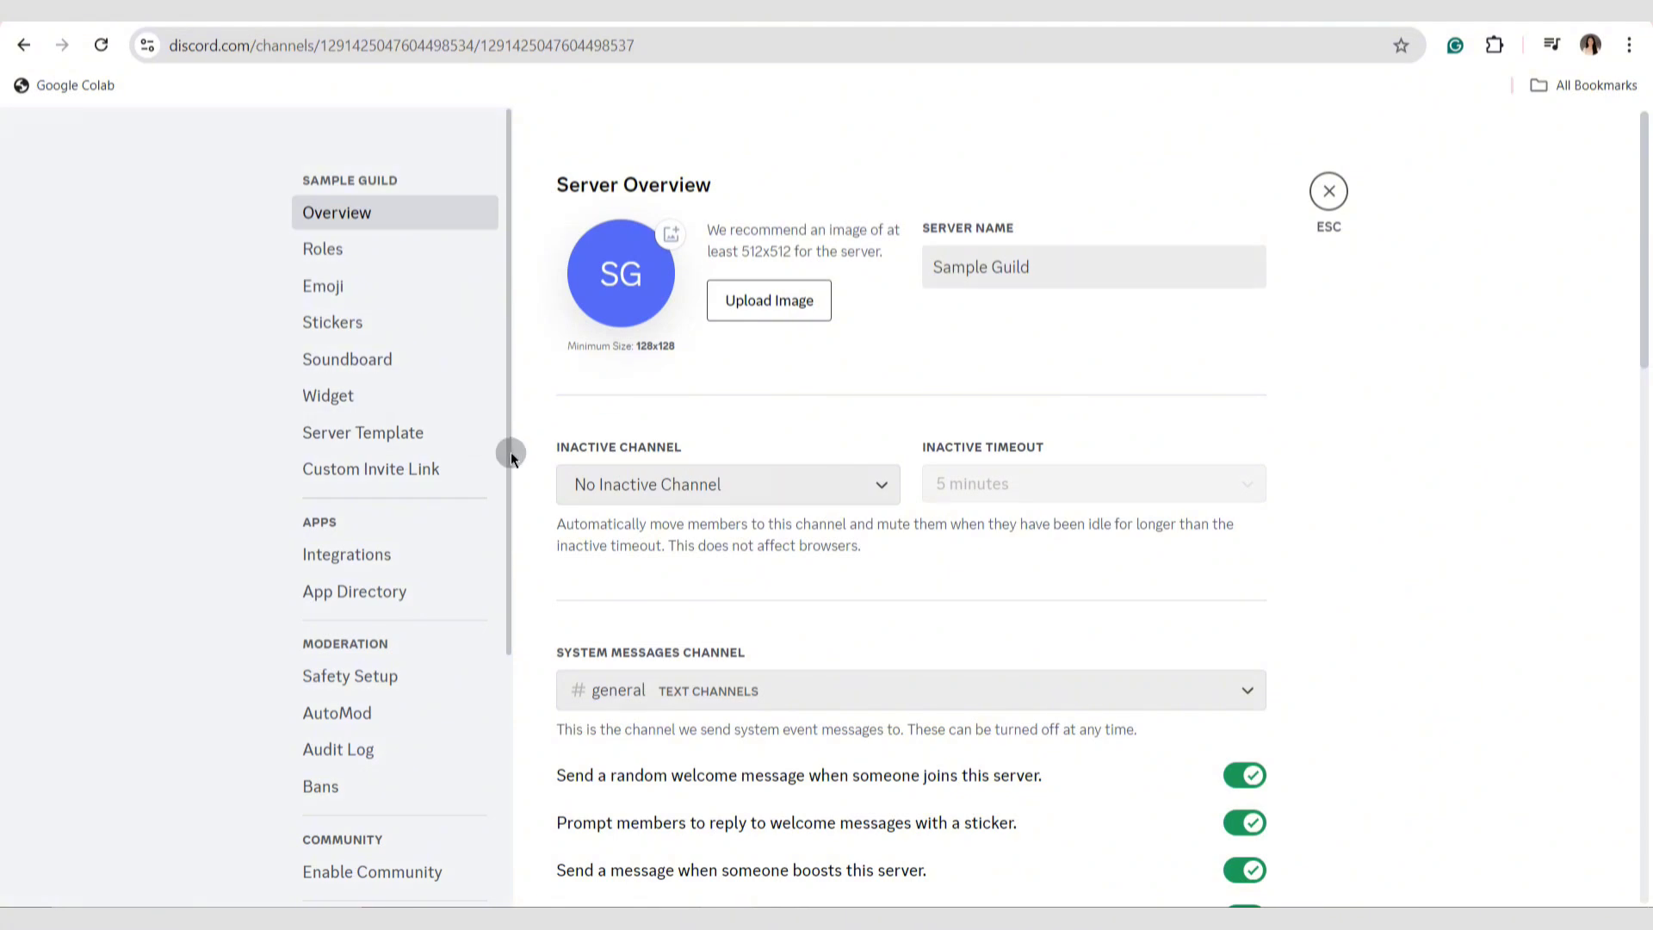
scroll(513, 482, down, 3)
click(415, 627)
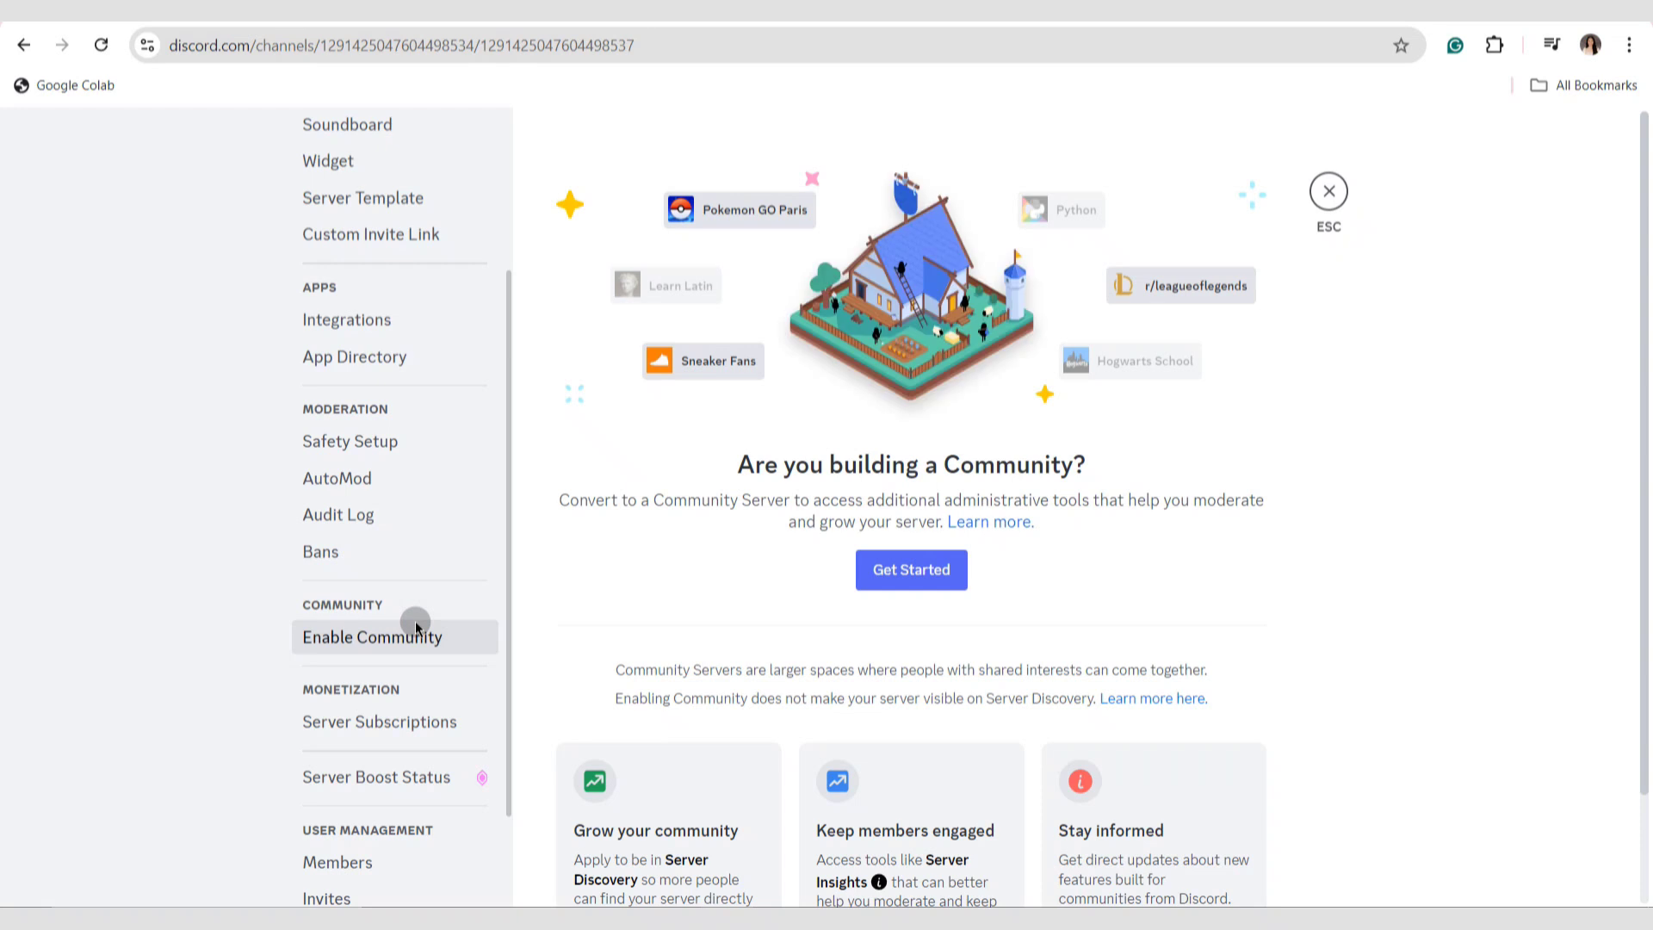
click(917, 578)
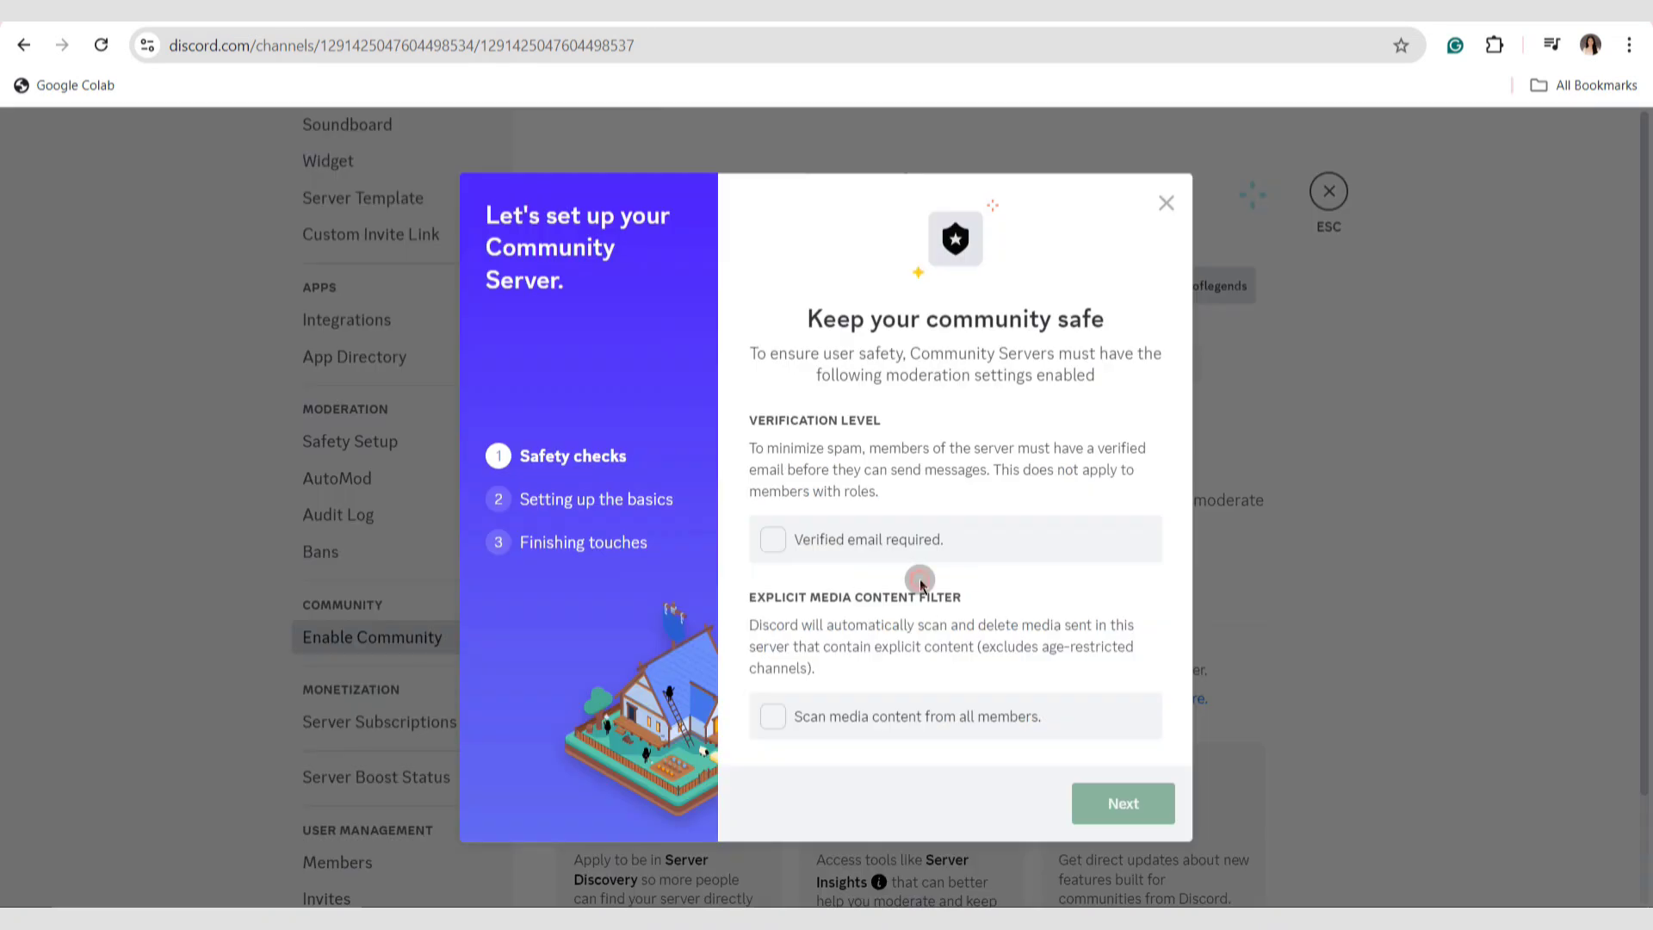
Require verified email and media scanning for all members, and keep "Create one for me" for the rules and community updates channels.
click(911, 536)
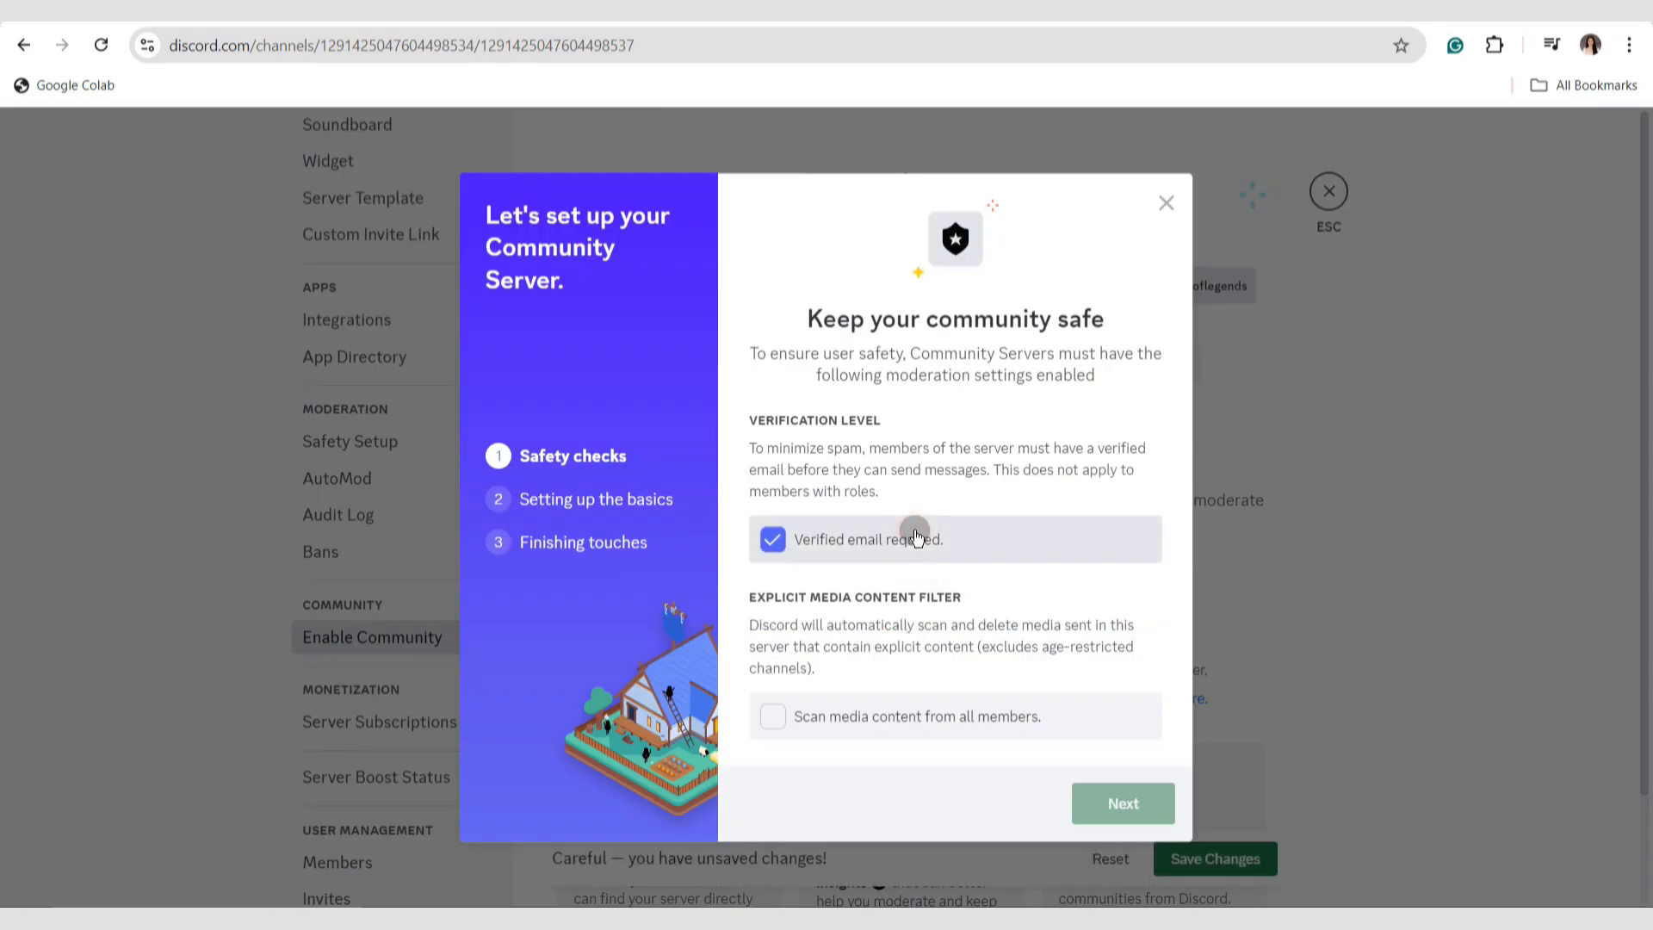
click(861, 701)
click(1095, 803)
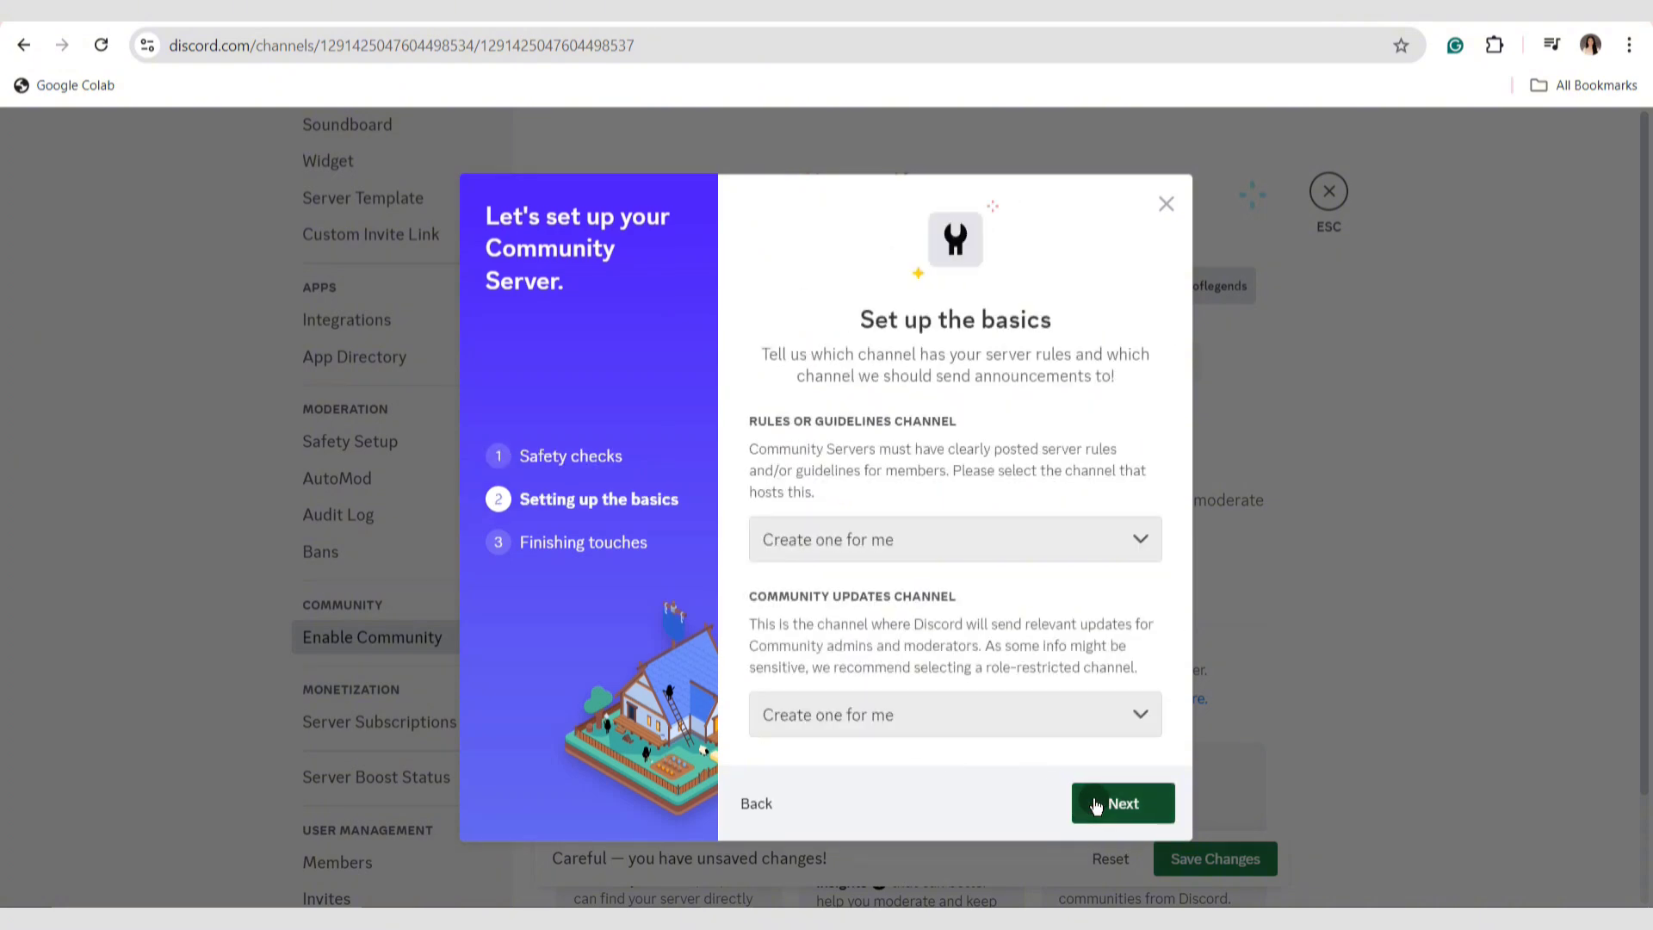
click(1096, 804)
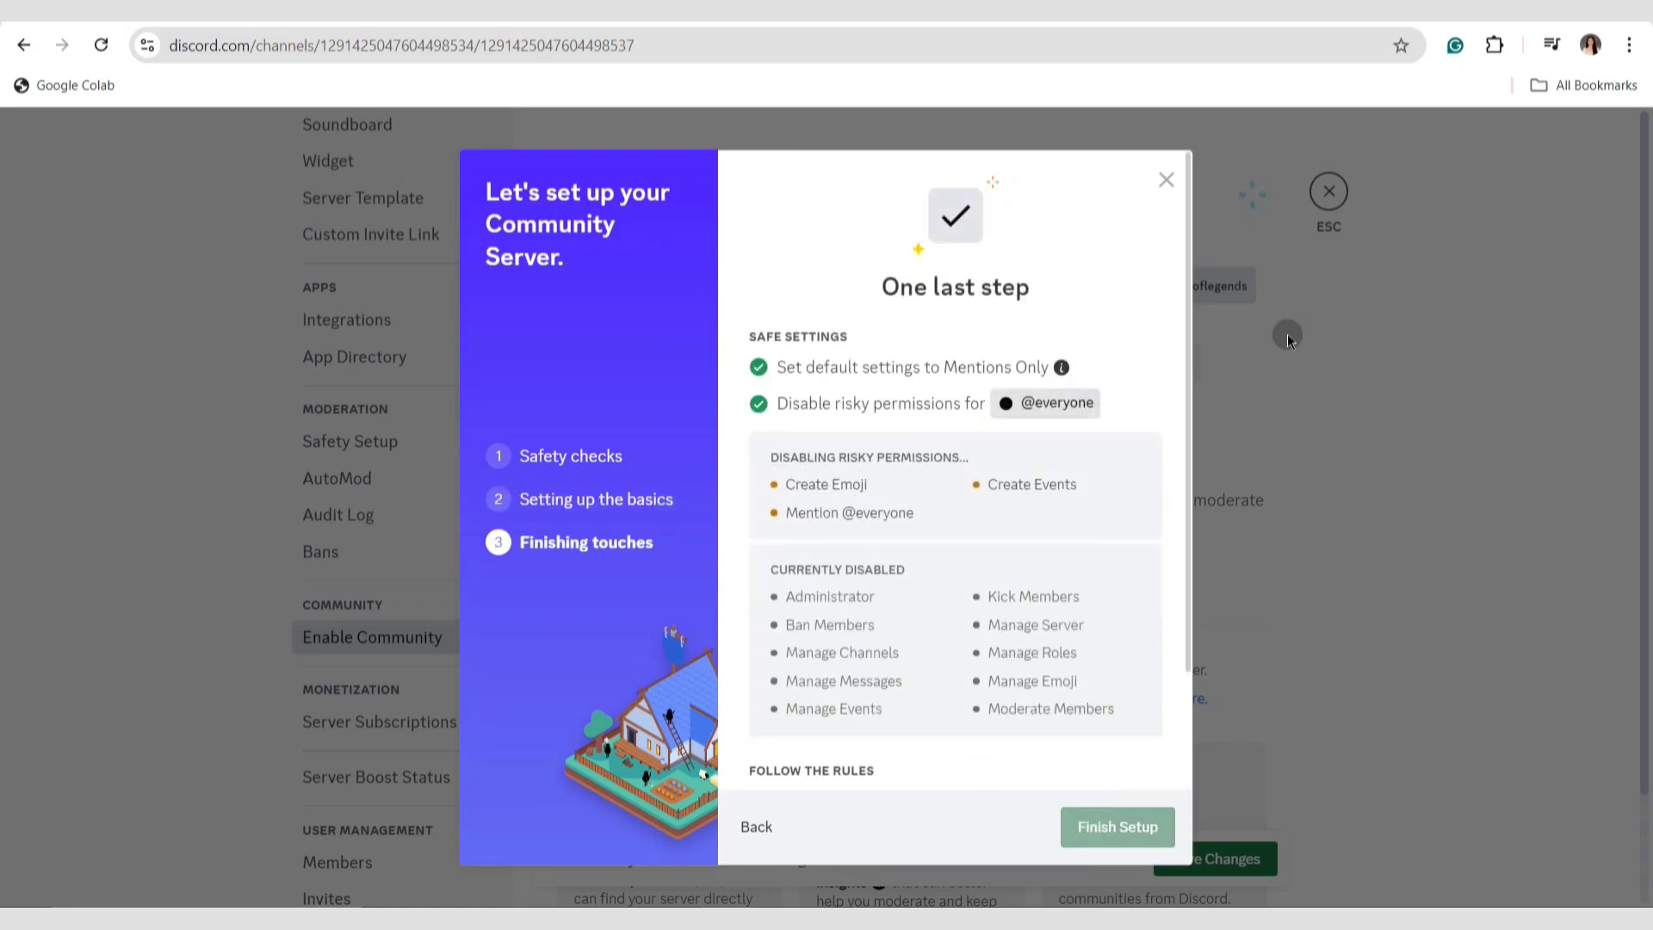
Agree to the Community Server Guidelines and finish the community setup.
drag(1190, 375, 1164, 608)
click(971, 746)
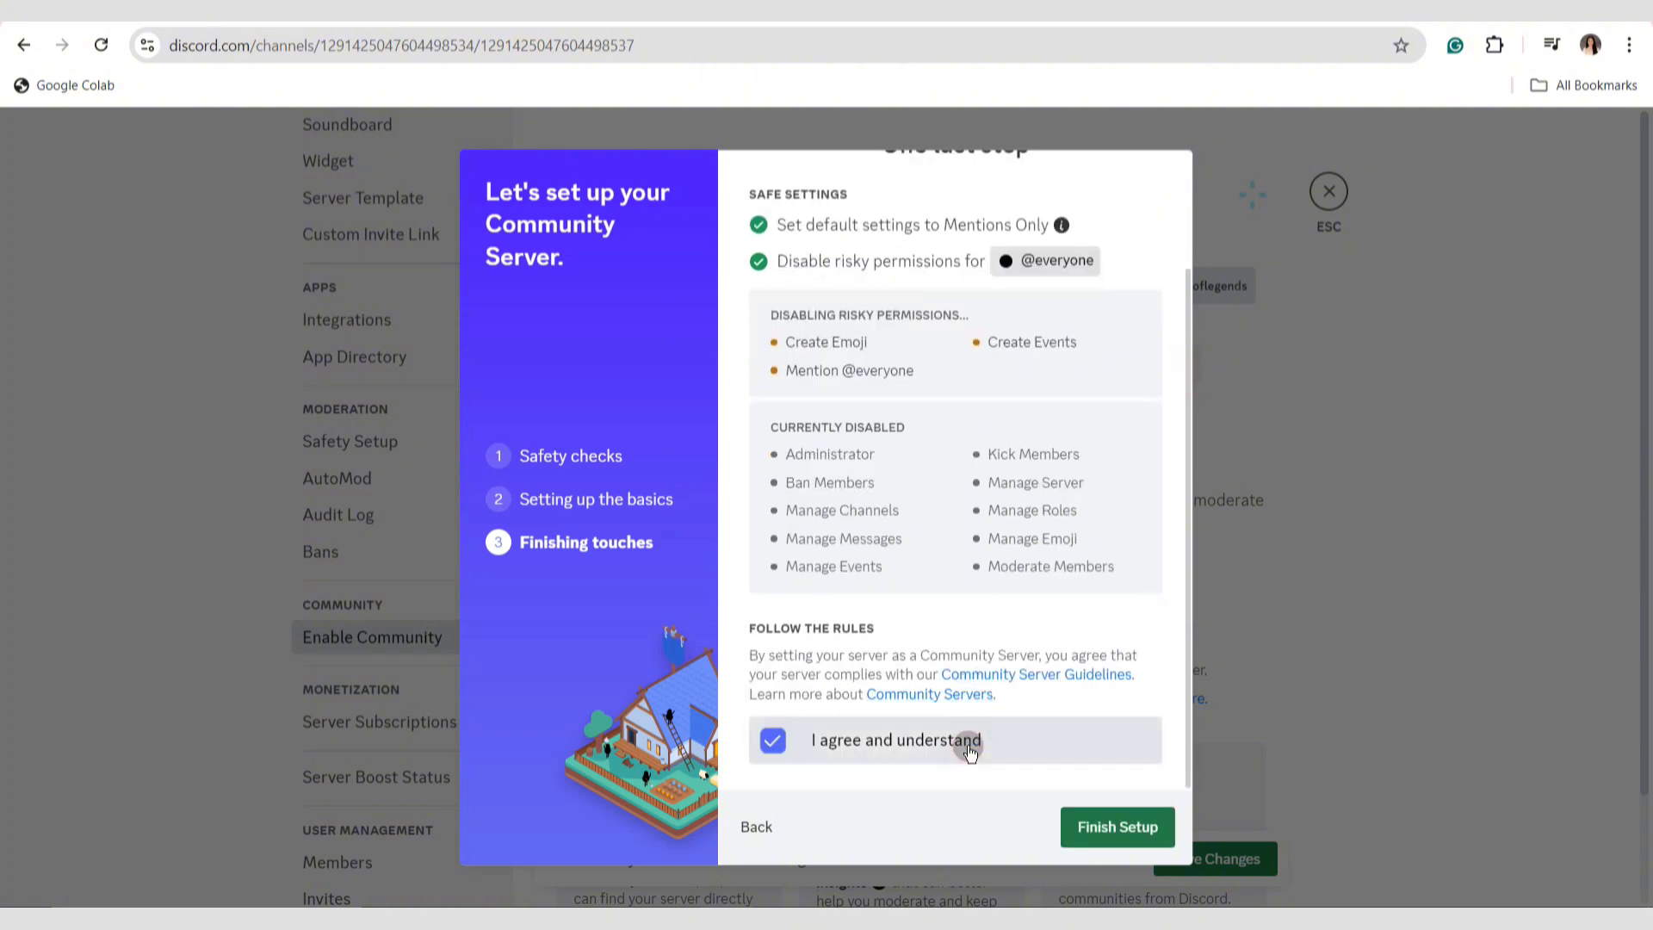
click(1118, 827)
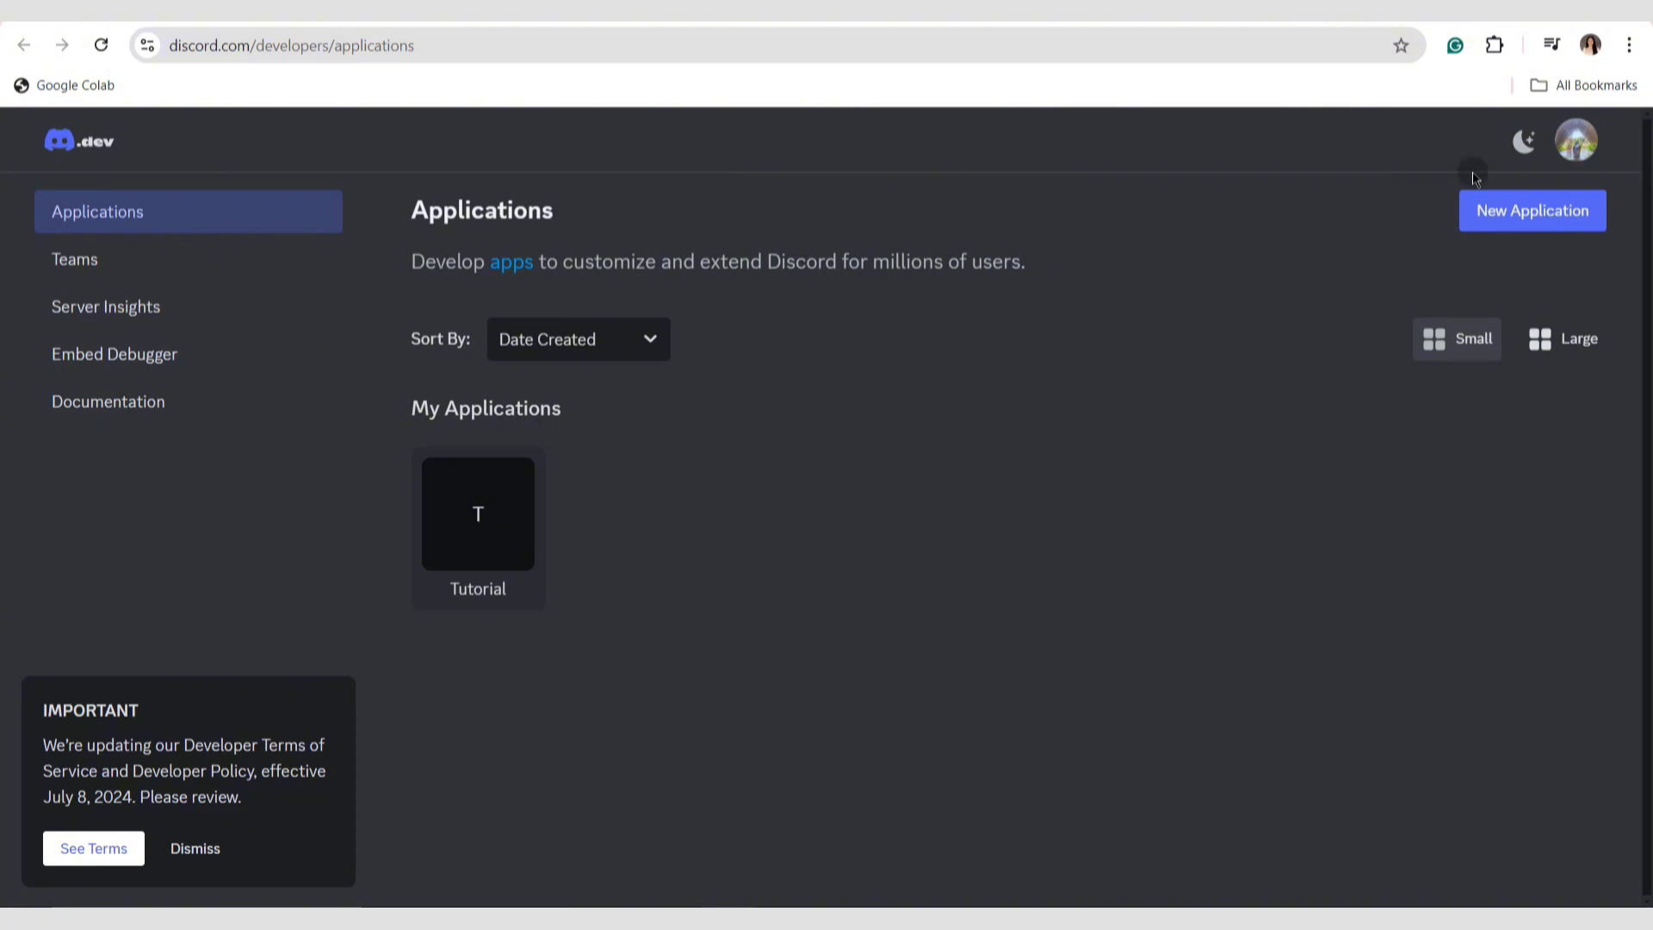
Create a new application named Sample Guild in the Discord Developer Portal, accepting the developer terms.
click(1507, 219)
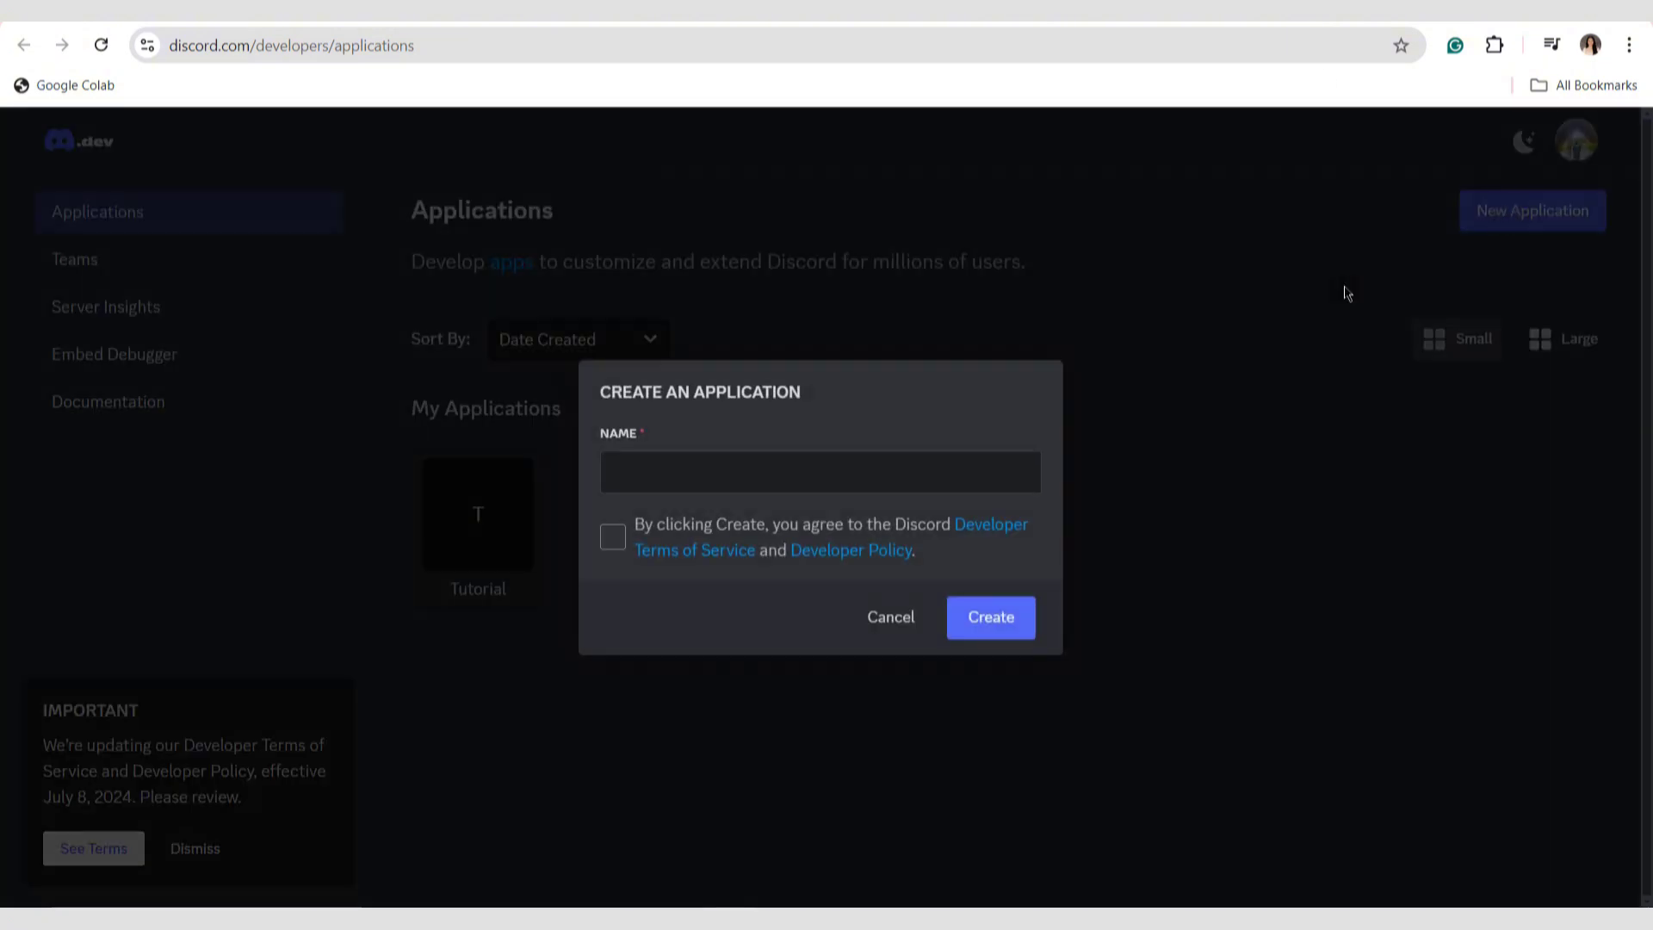
click(917, 484)
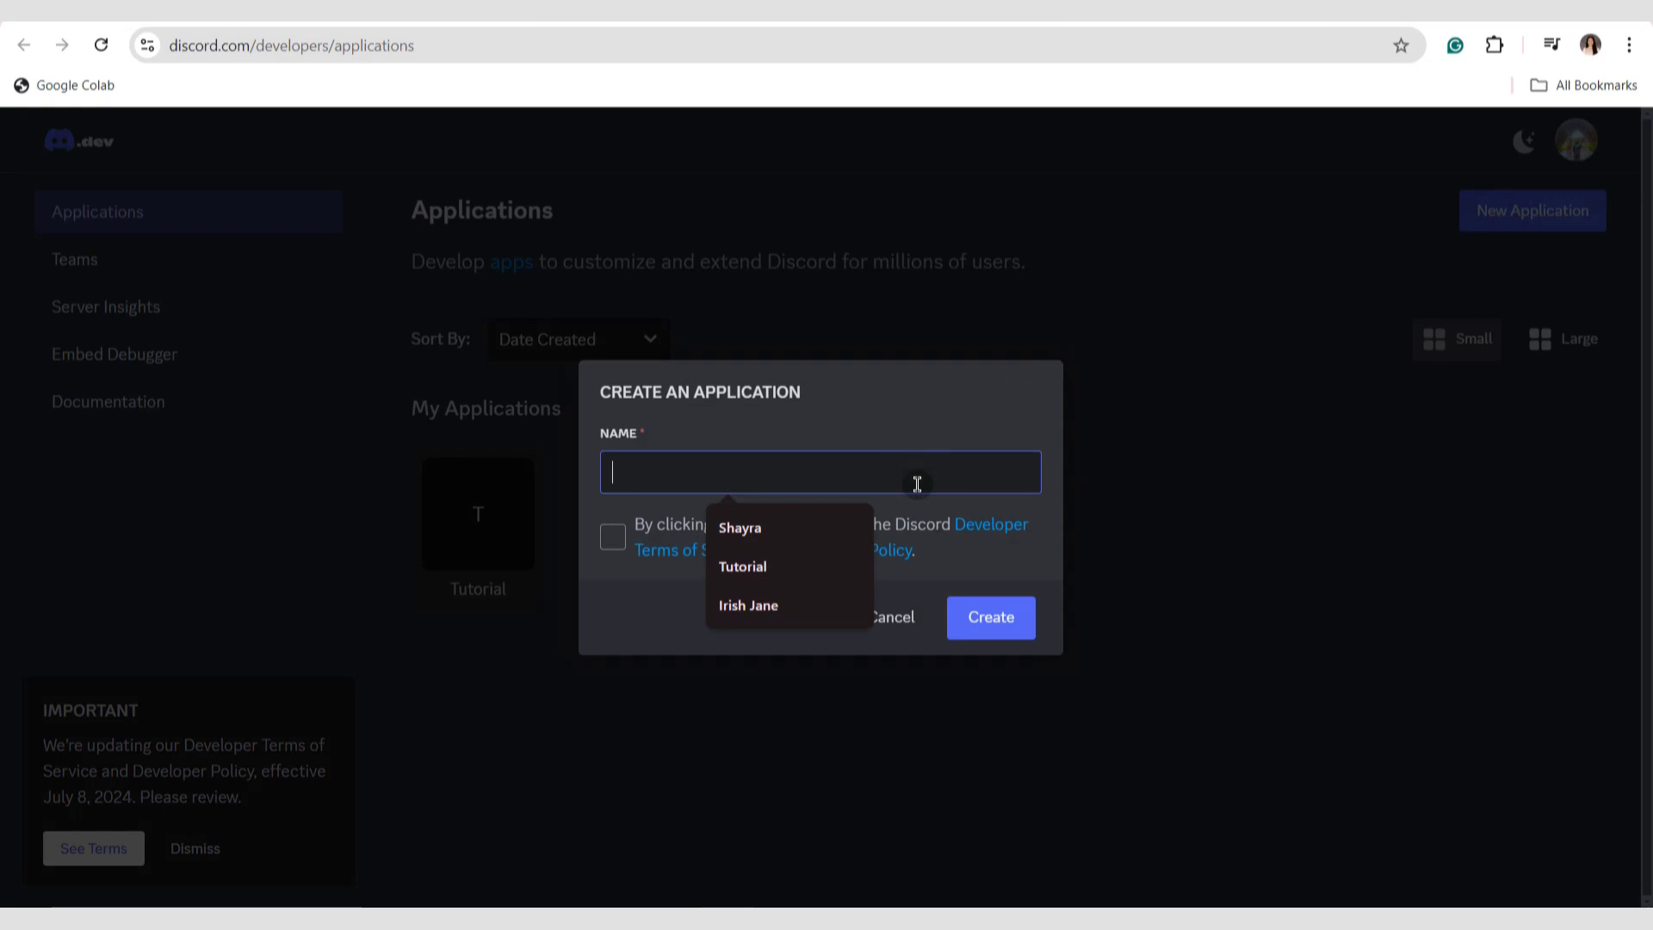
text(am)
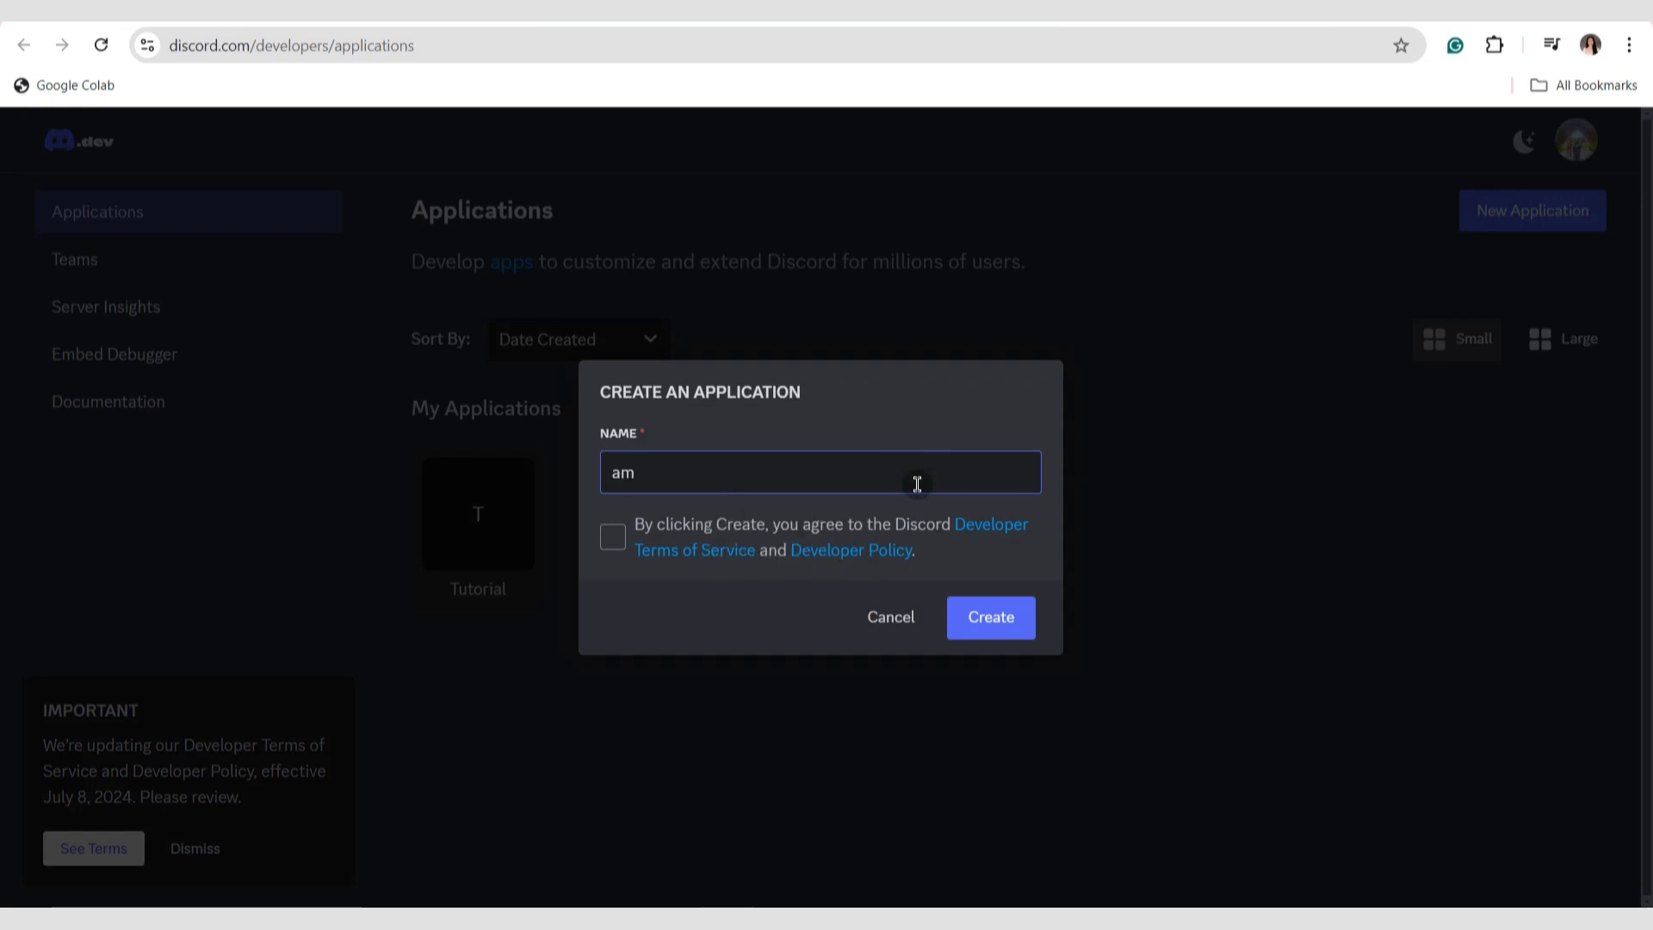
key(BackSpace)
key(BackSpace)
text(Sample Guild)
click(612, 536)
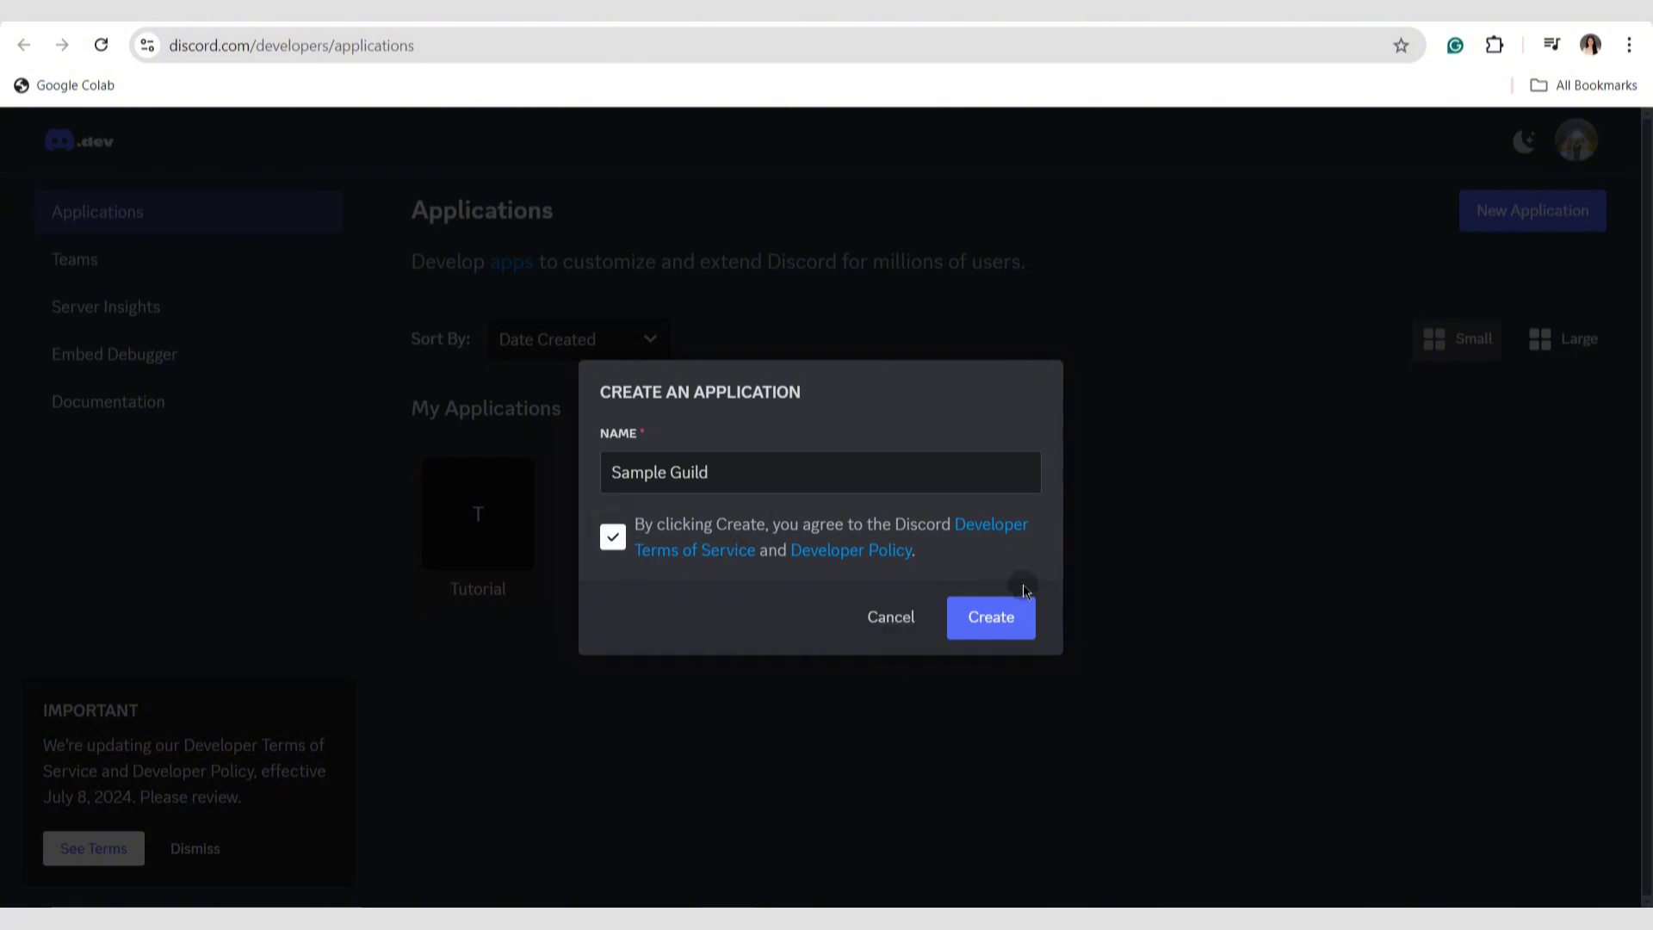
click(1004, 615)
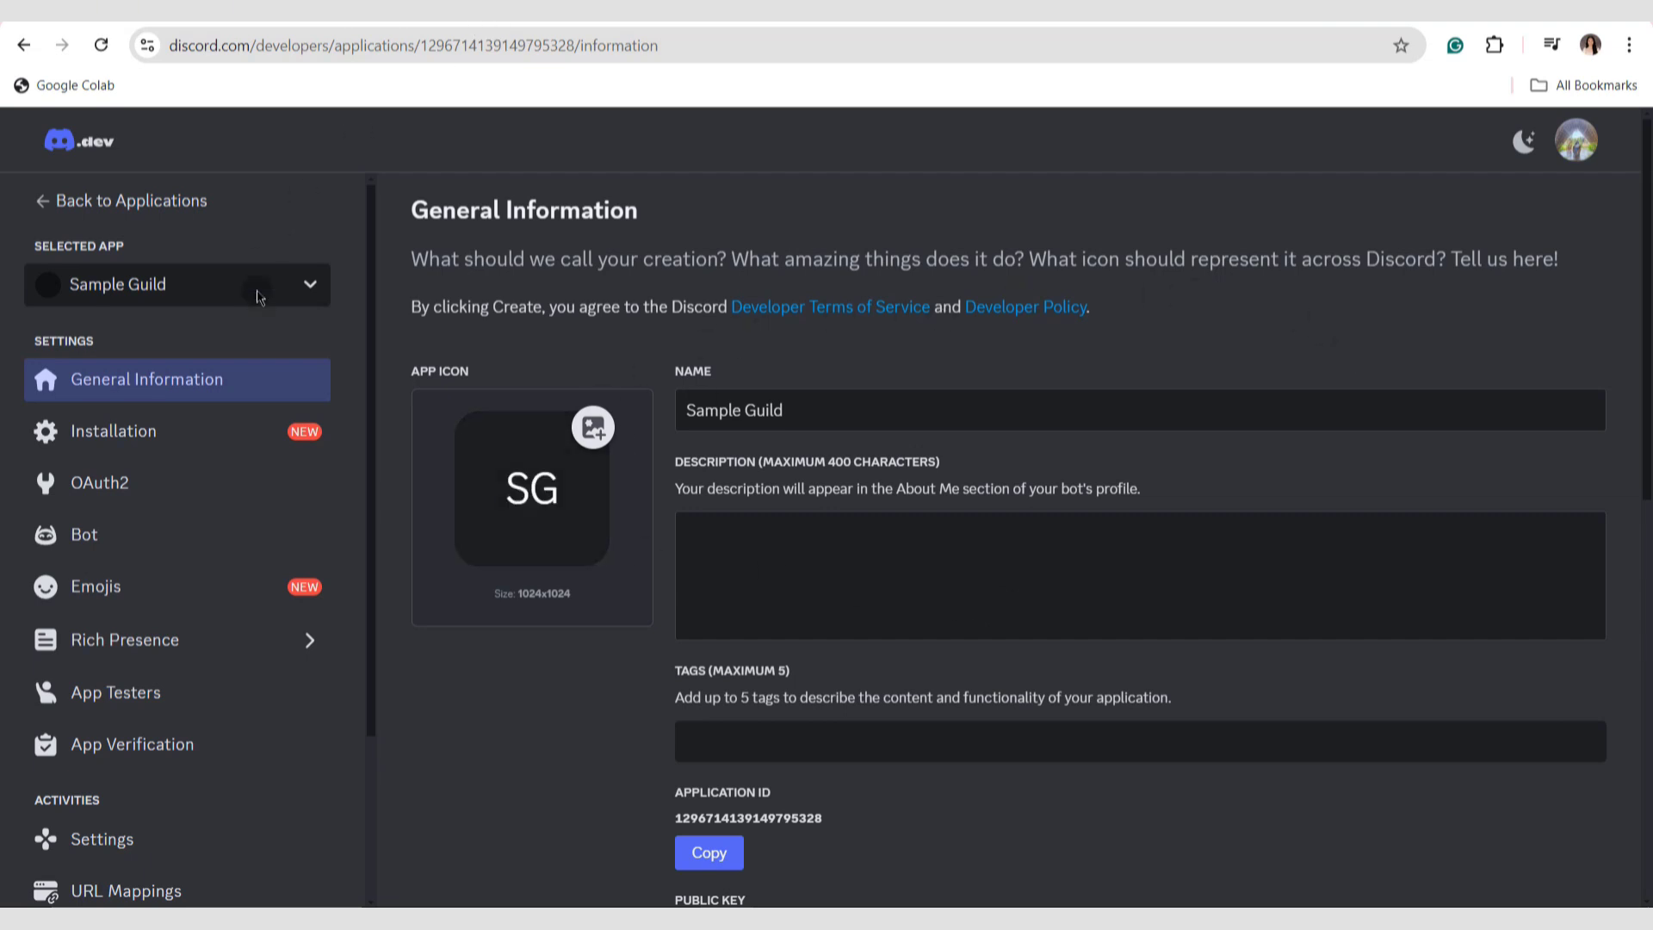
Enable the Presence, Server Members and Message Content intents for the Sample Guild bot and save the changes.
click(207, 544)
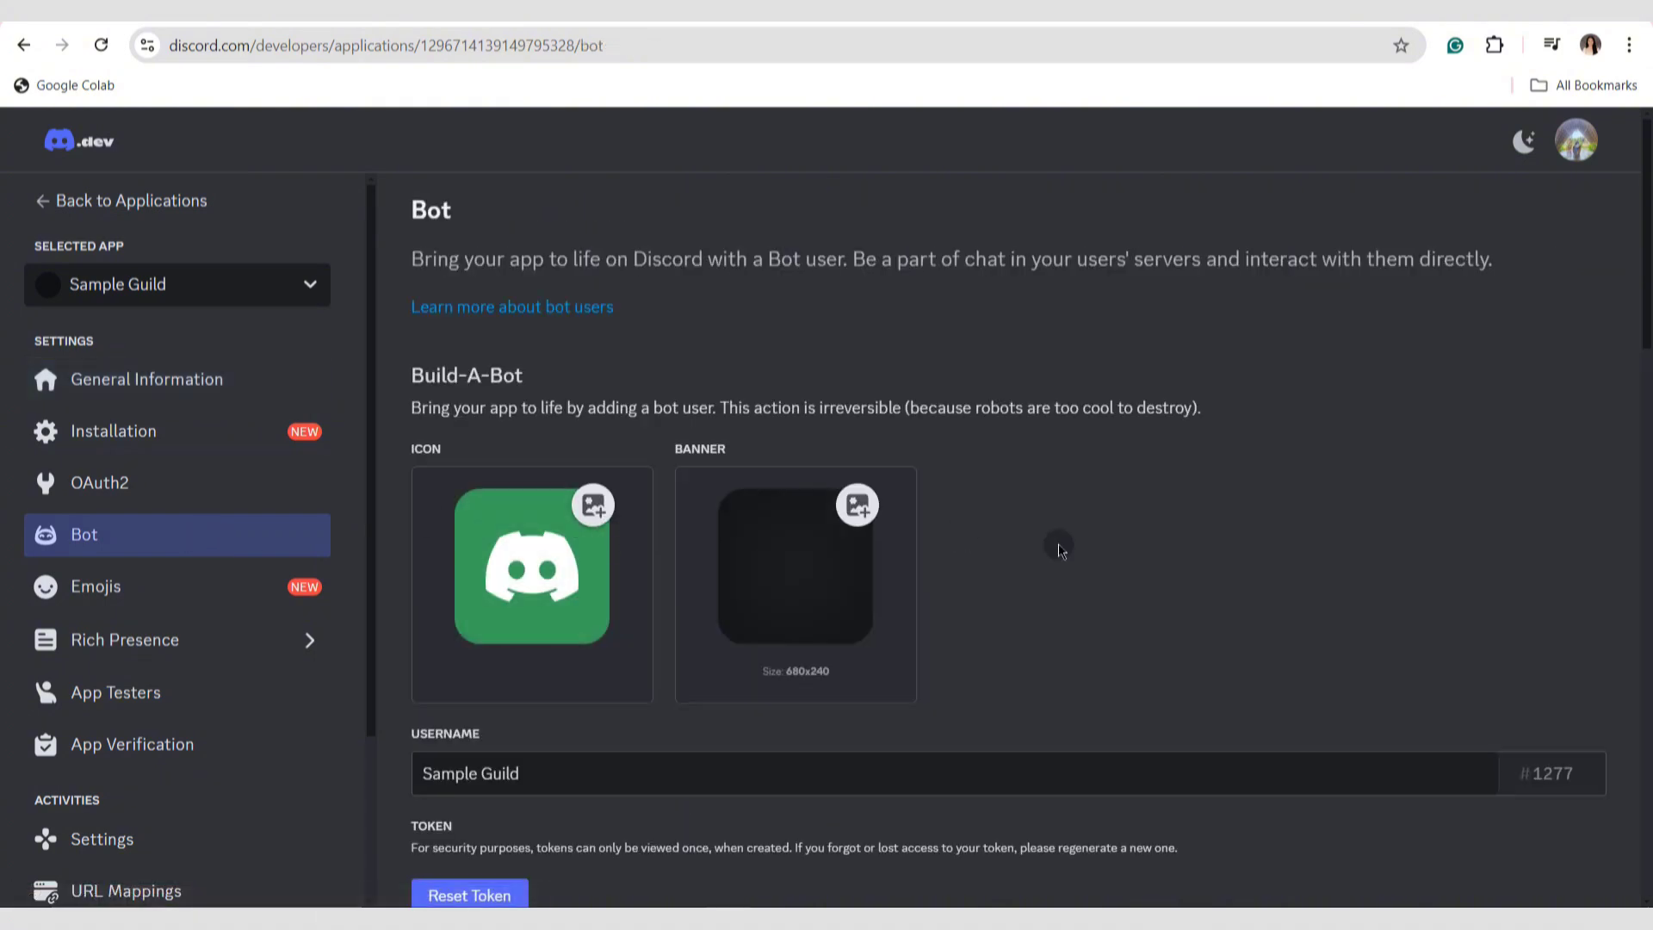
drag(1648, 284, 1648, 551)
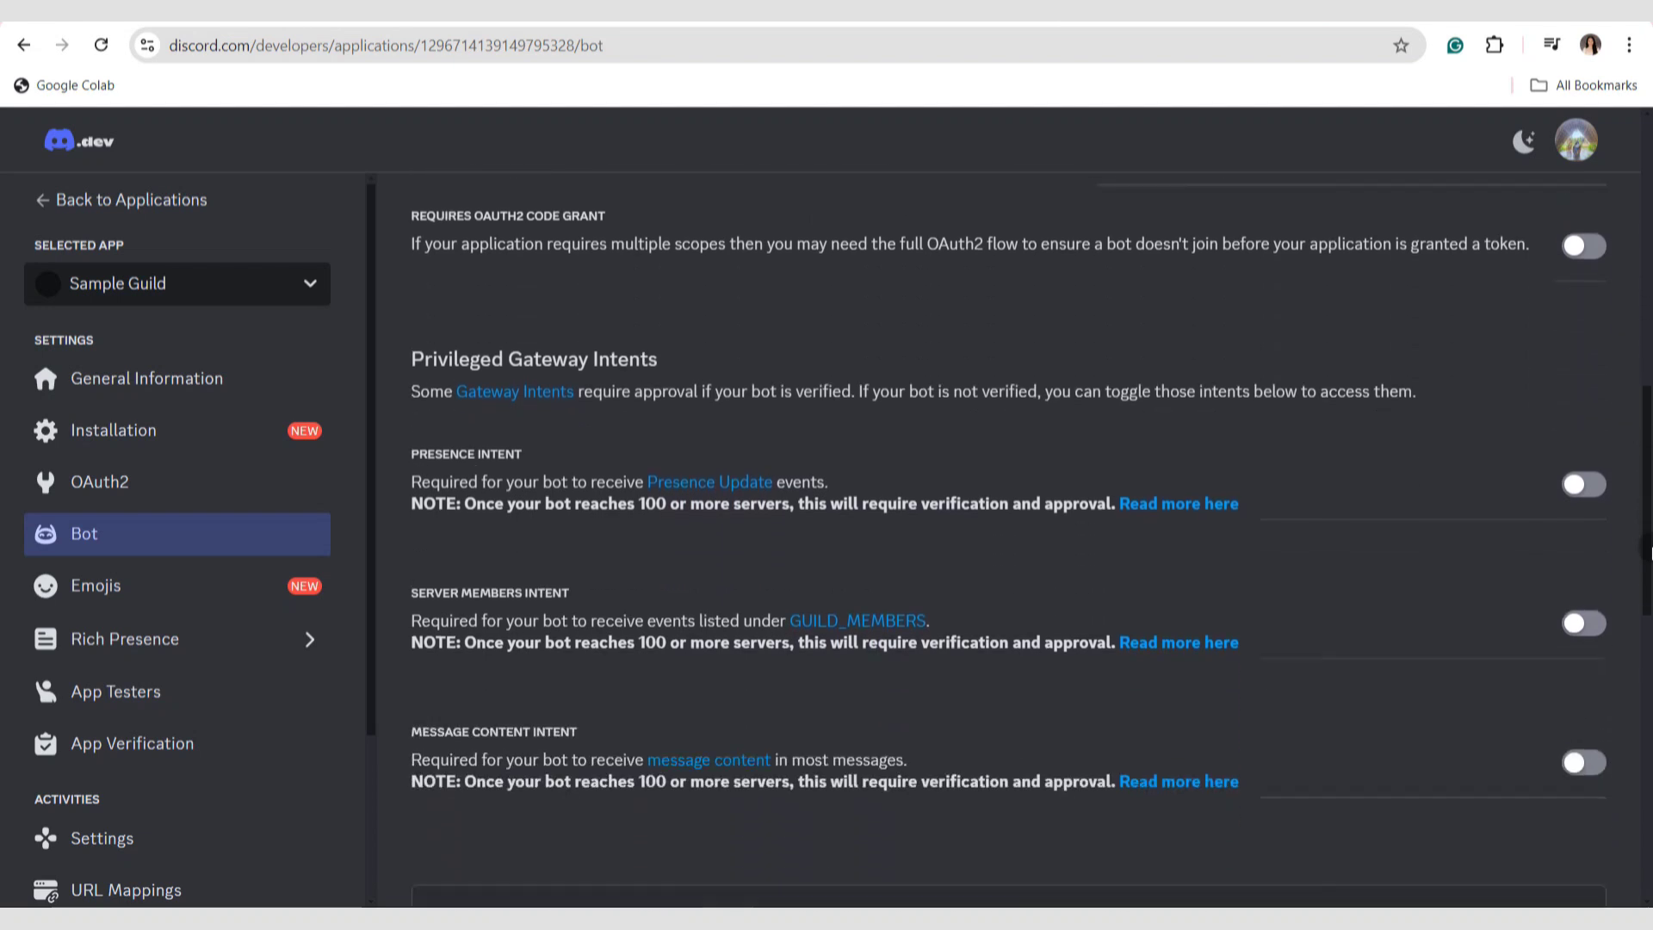
click(1587, 495)
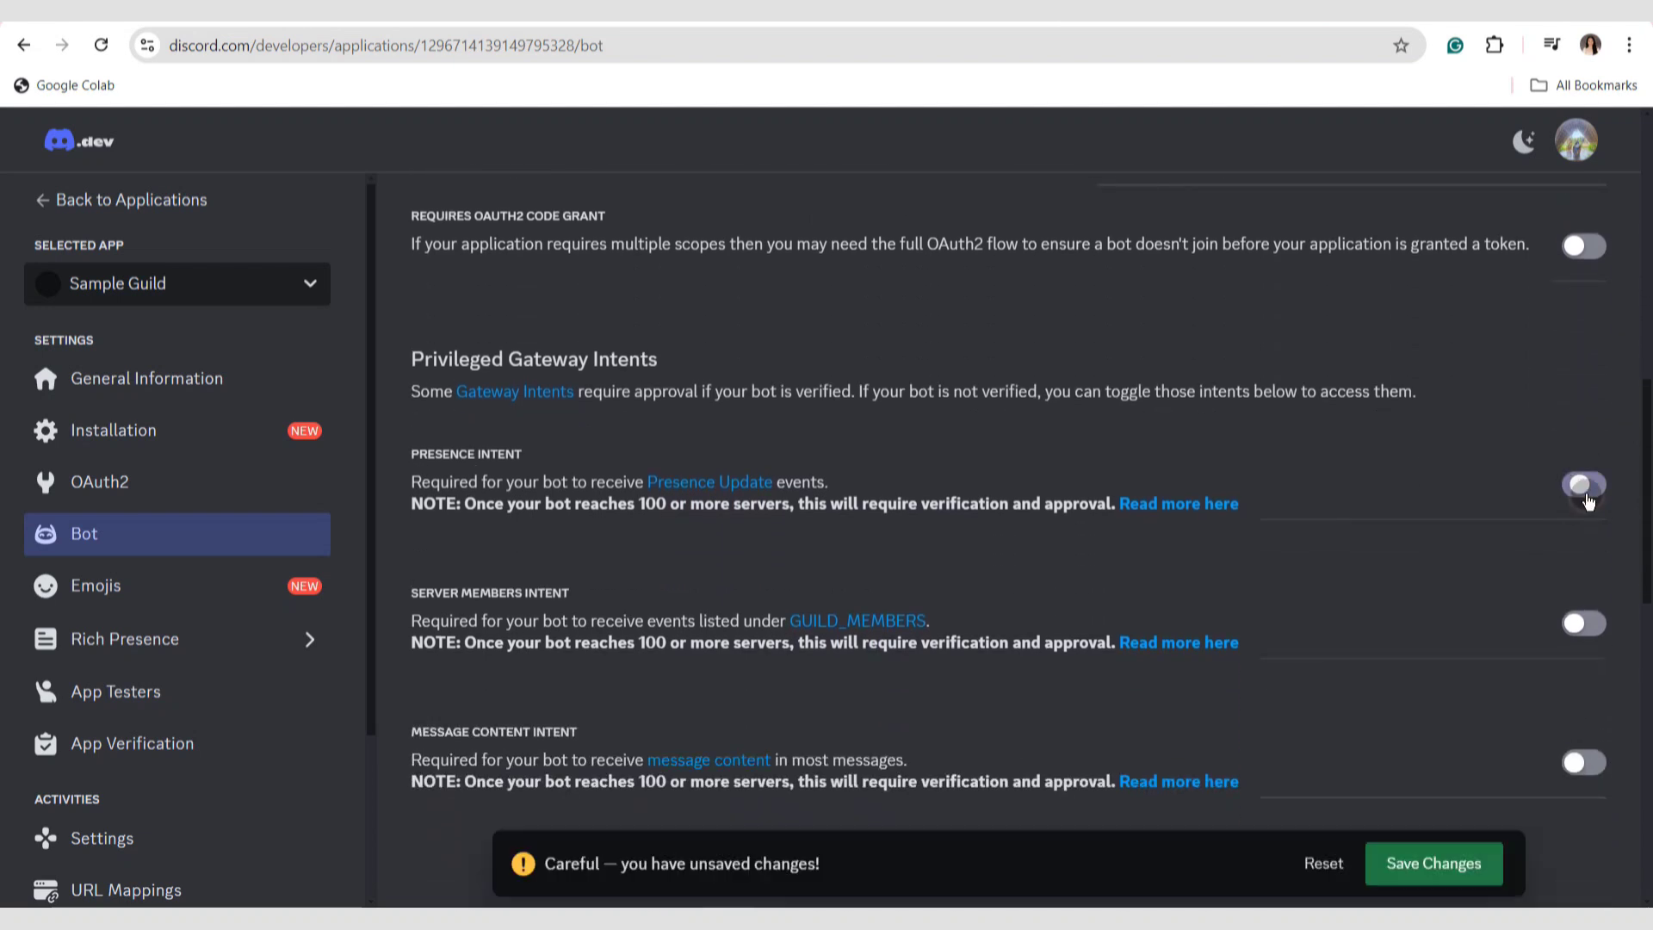
click(1581, 622)
click(1589, 775)
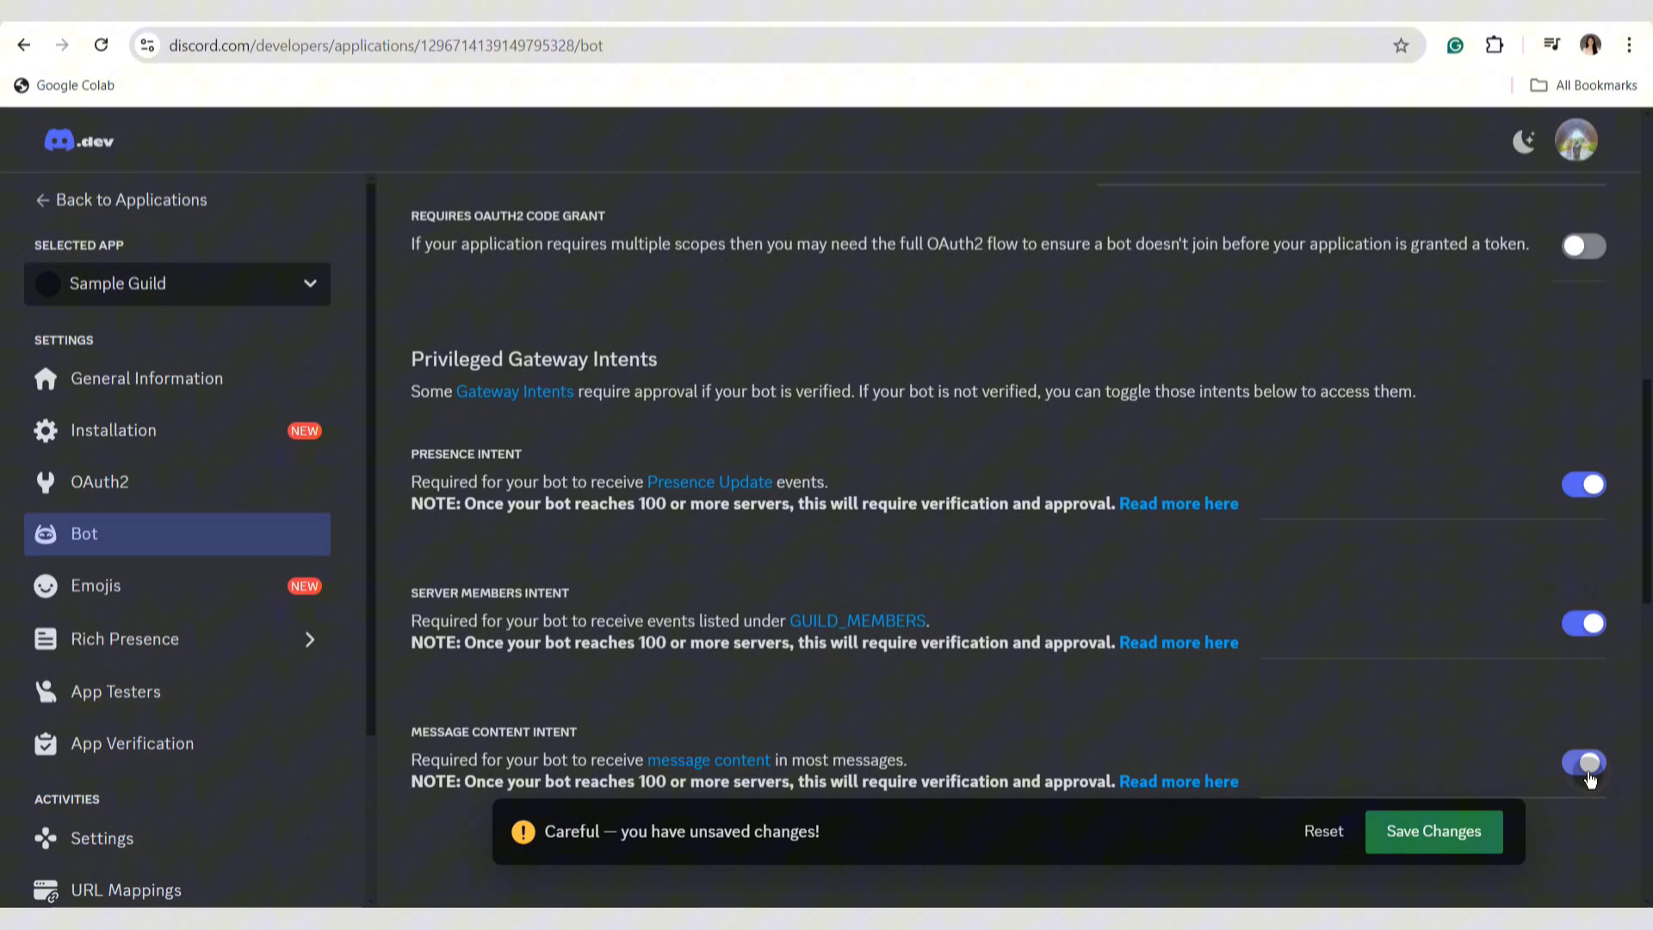
click(1427, 840)
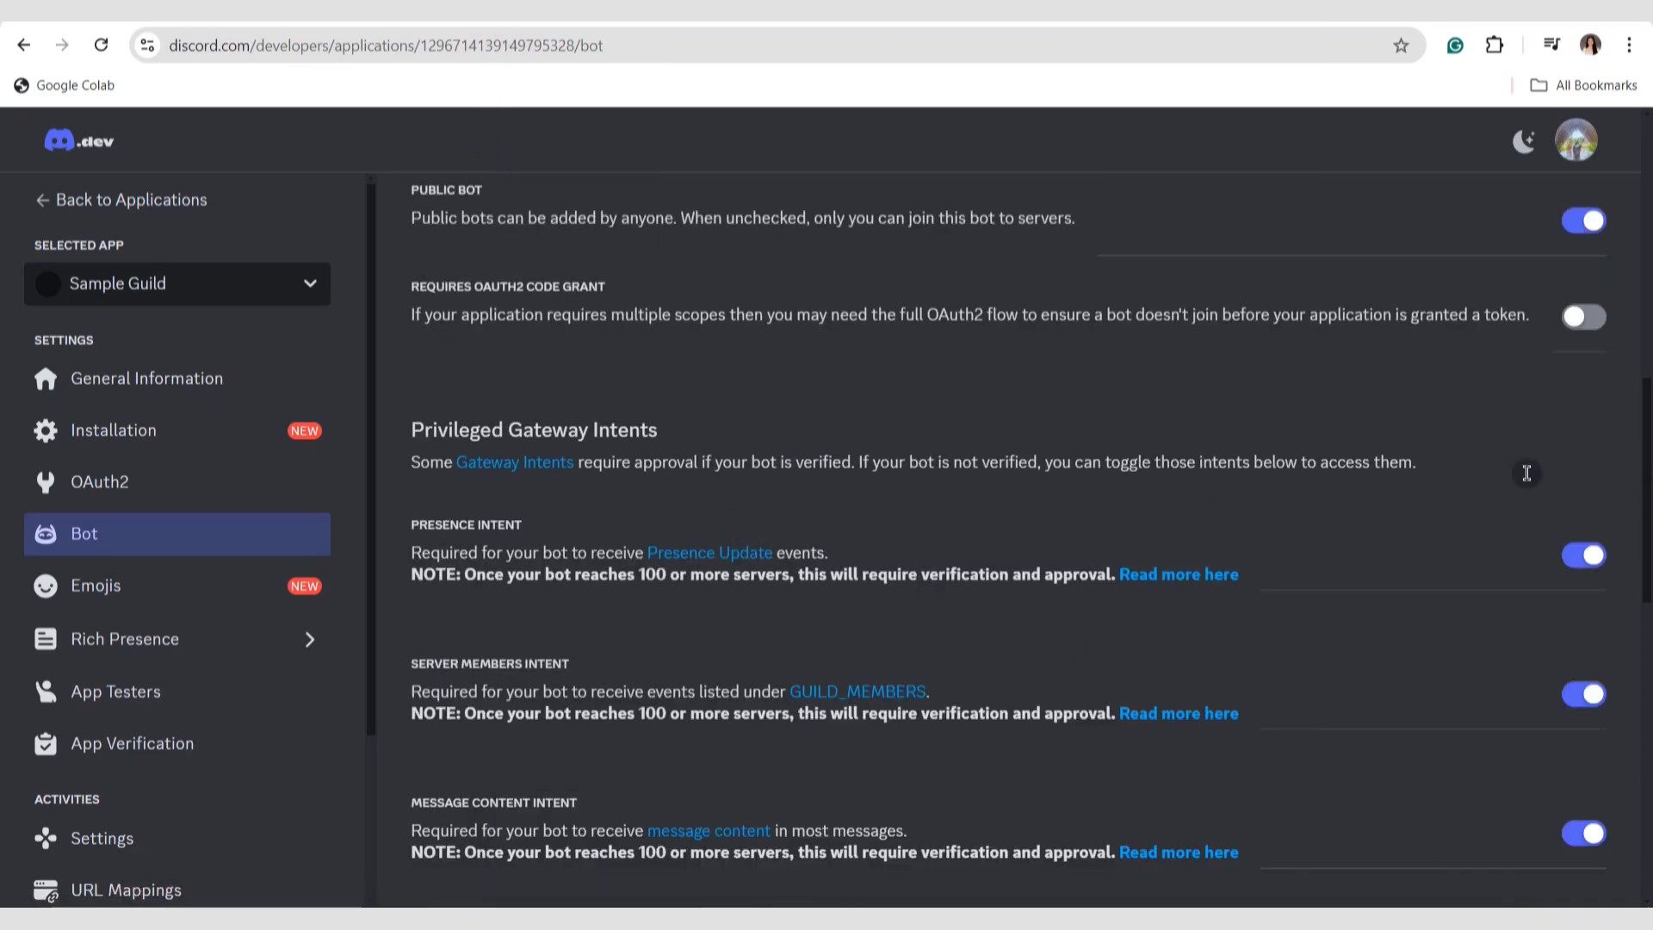
Reset the bot's token, verifying with the saved account password, and copy the new token.
drag(1644, 491, 1644, 334)
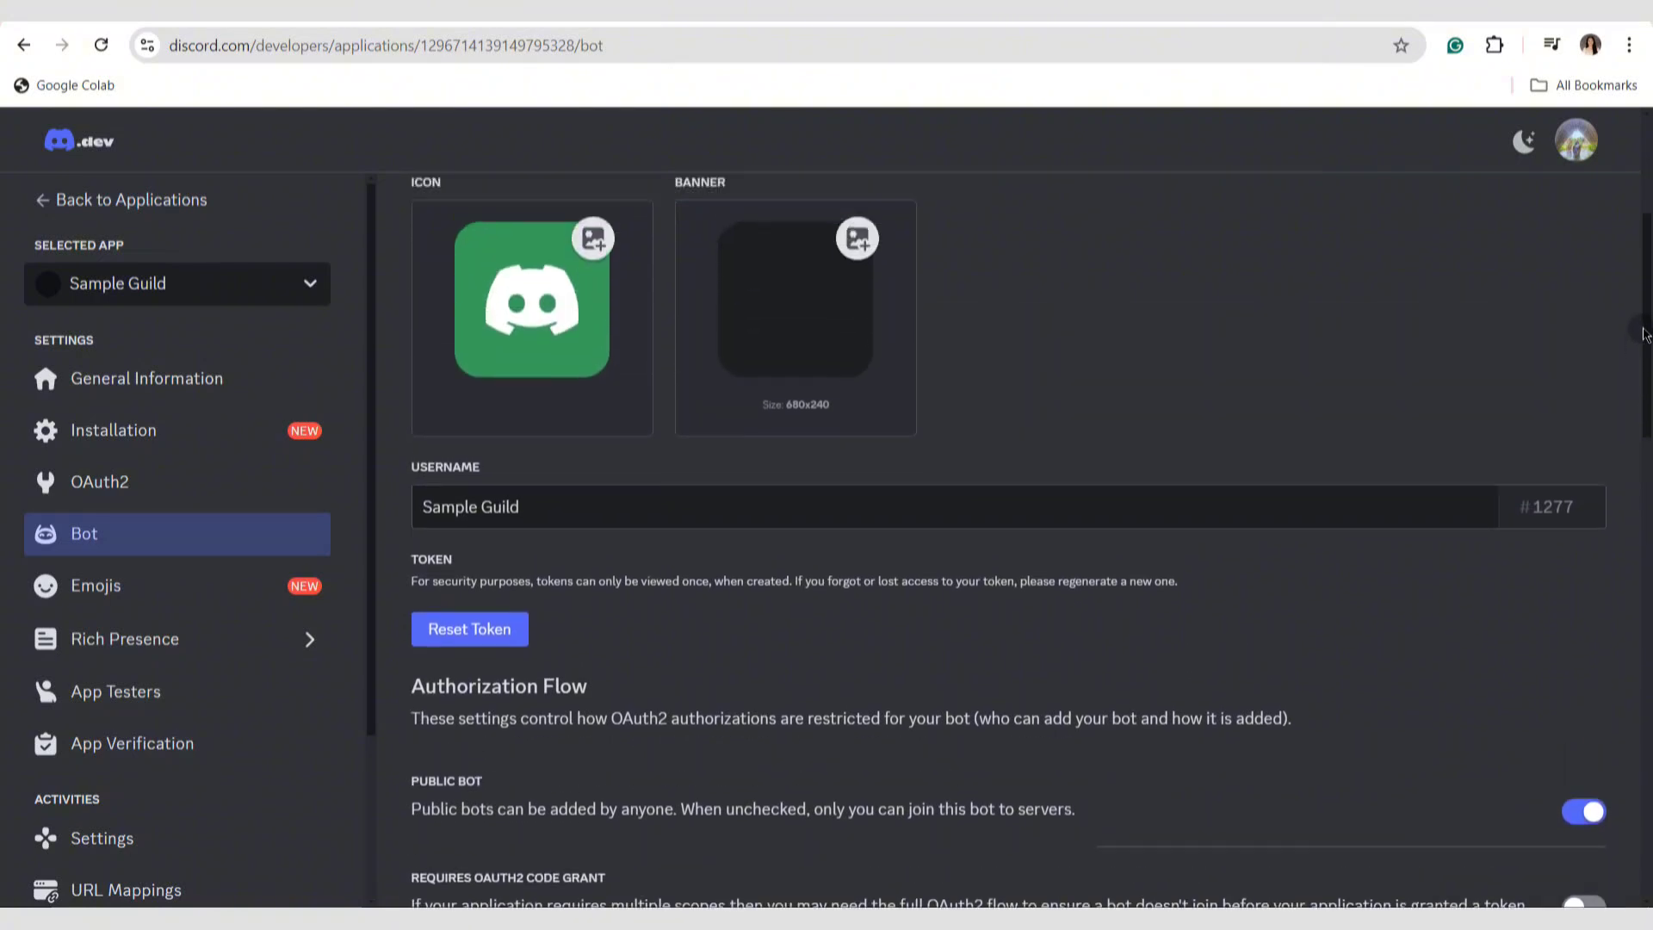
click(488, 642)
click(995, 577)
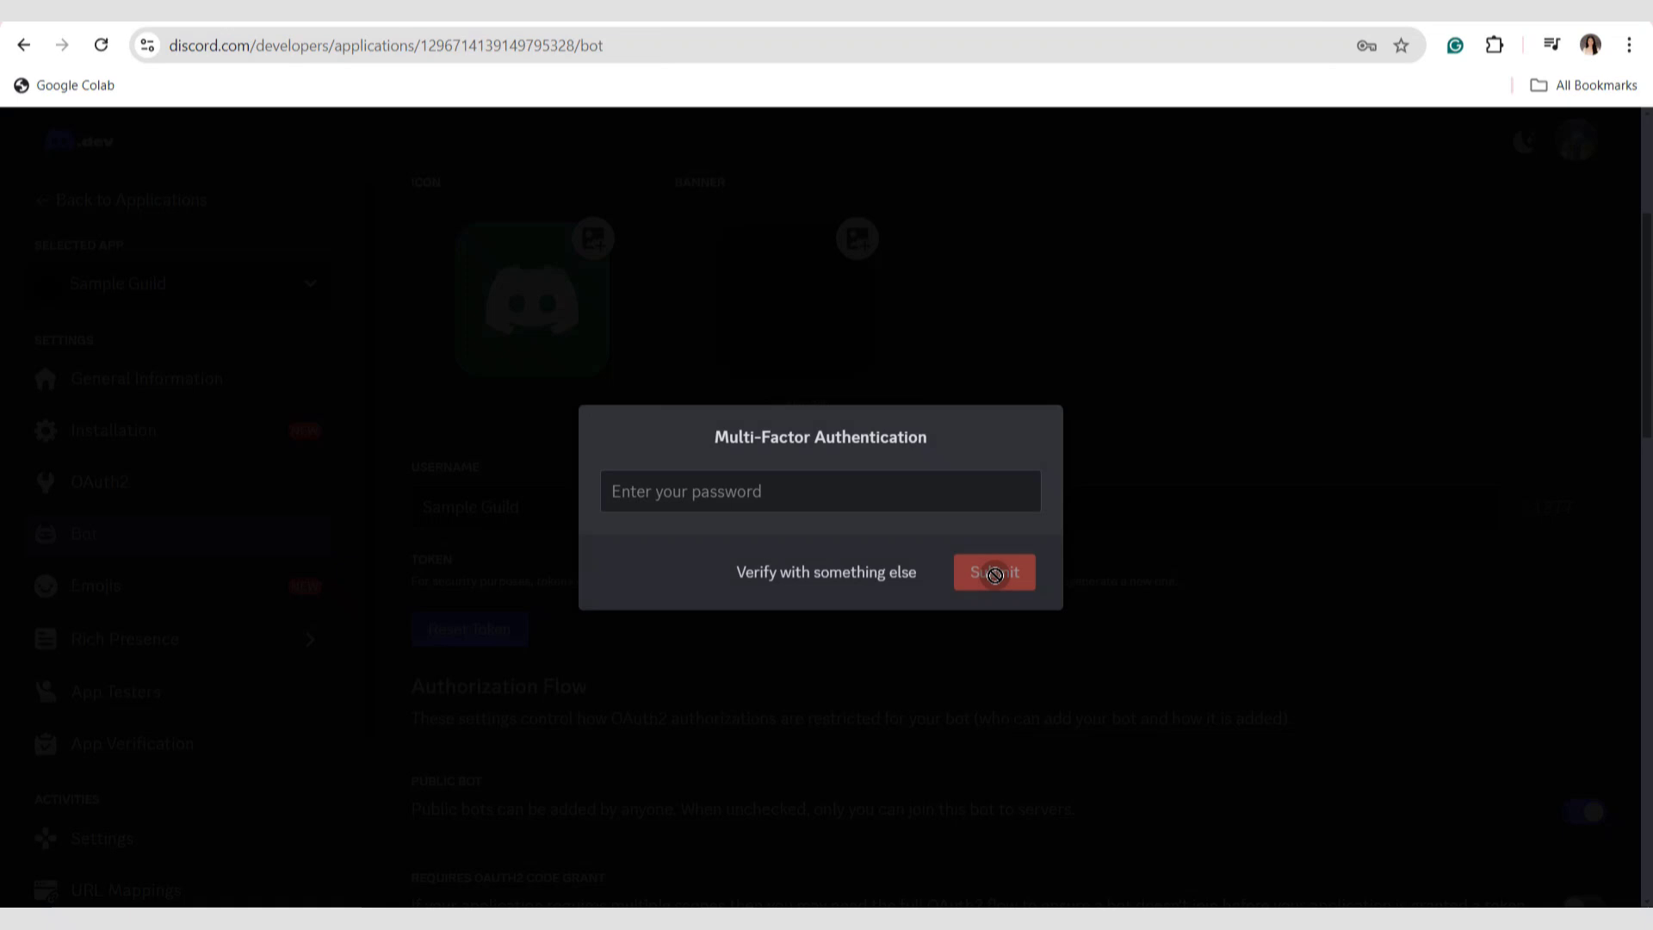
click(914, 478)
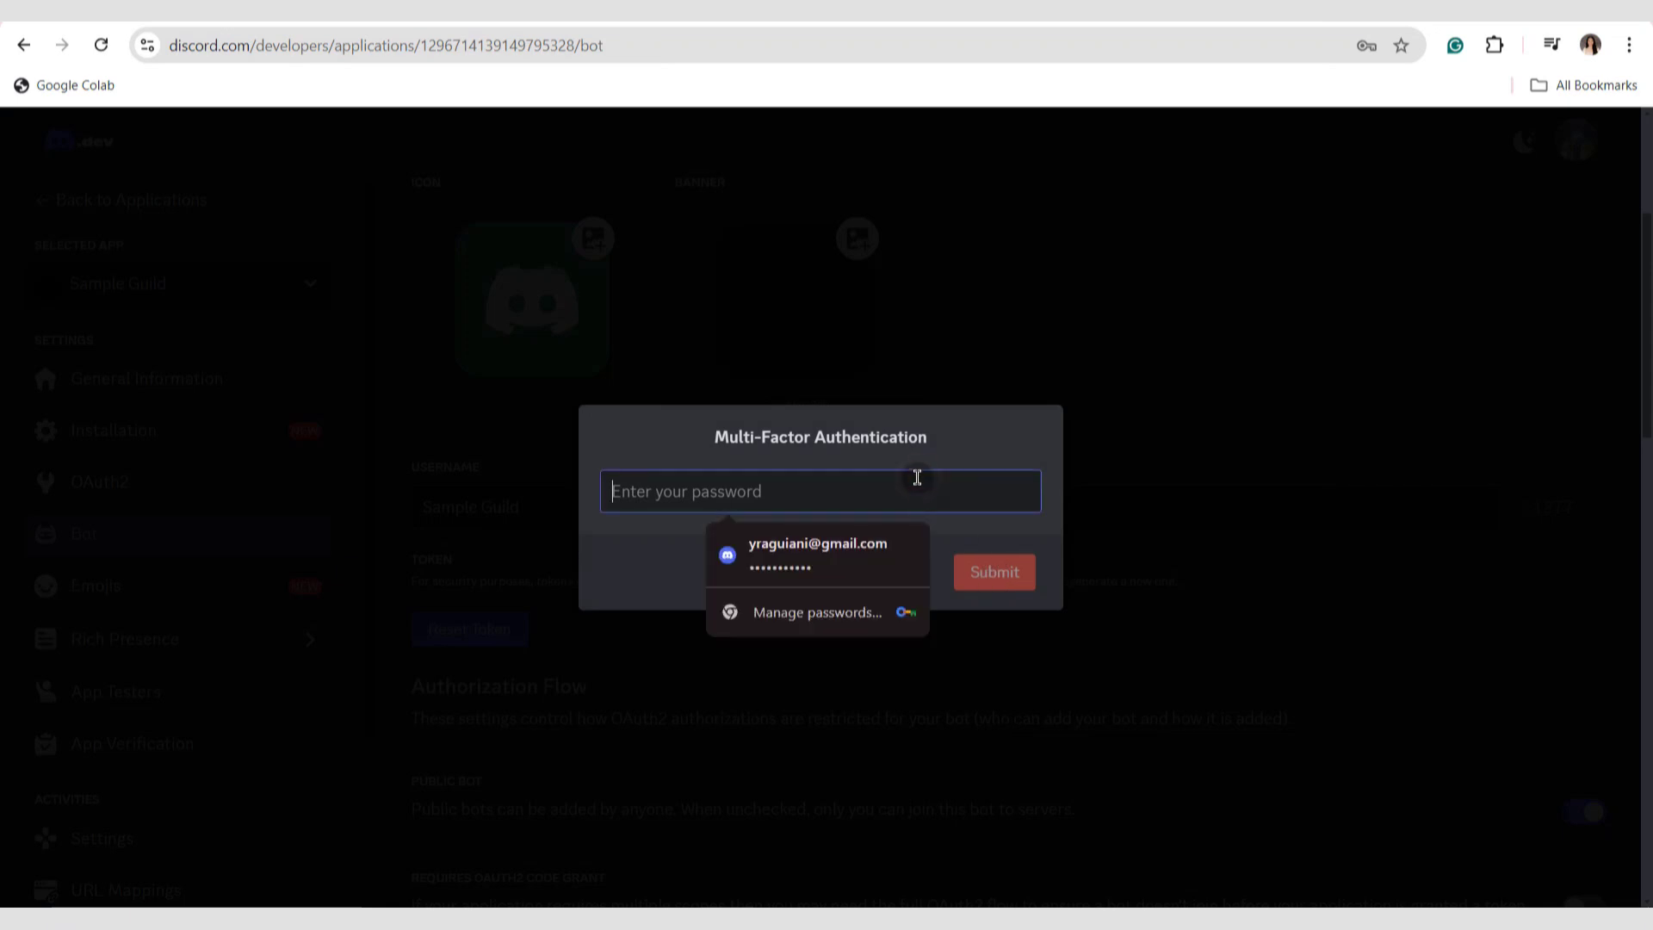
click(823, 555)
click(980, 578)
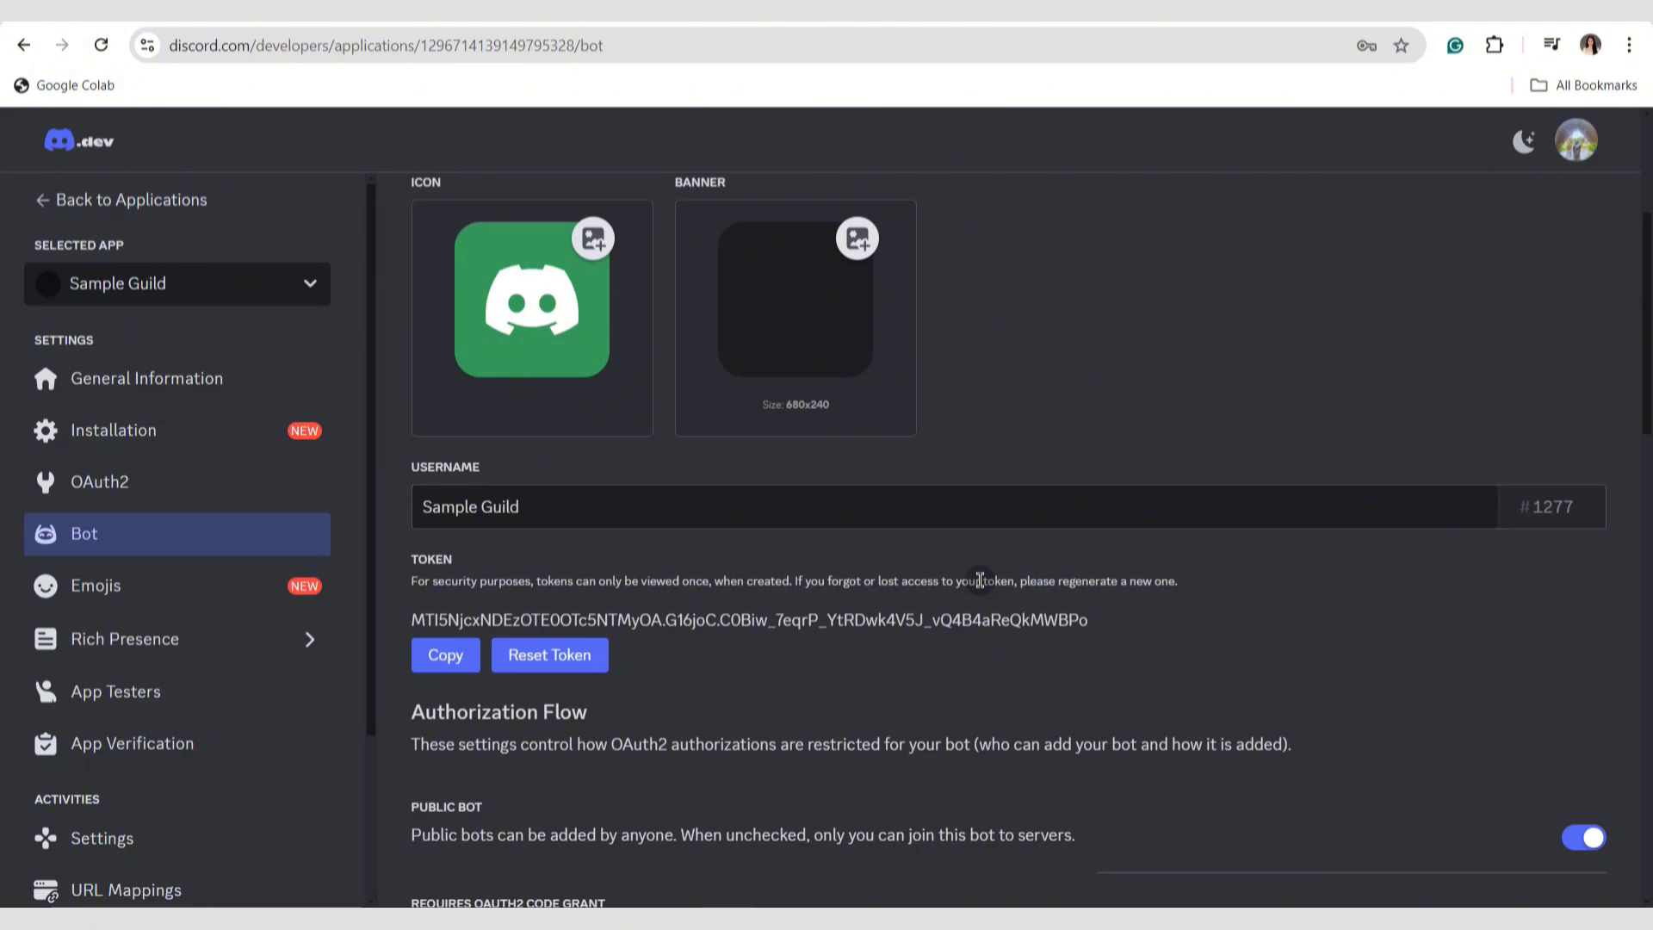
click(446, 654)
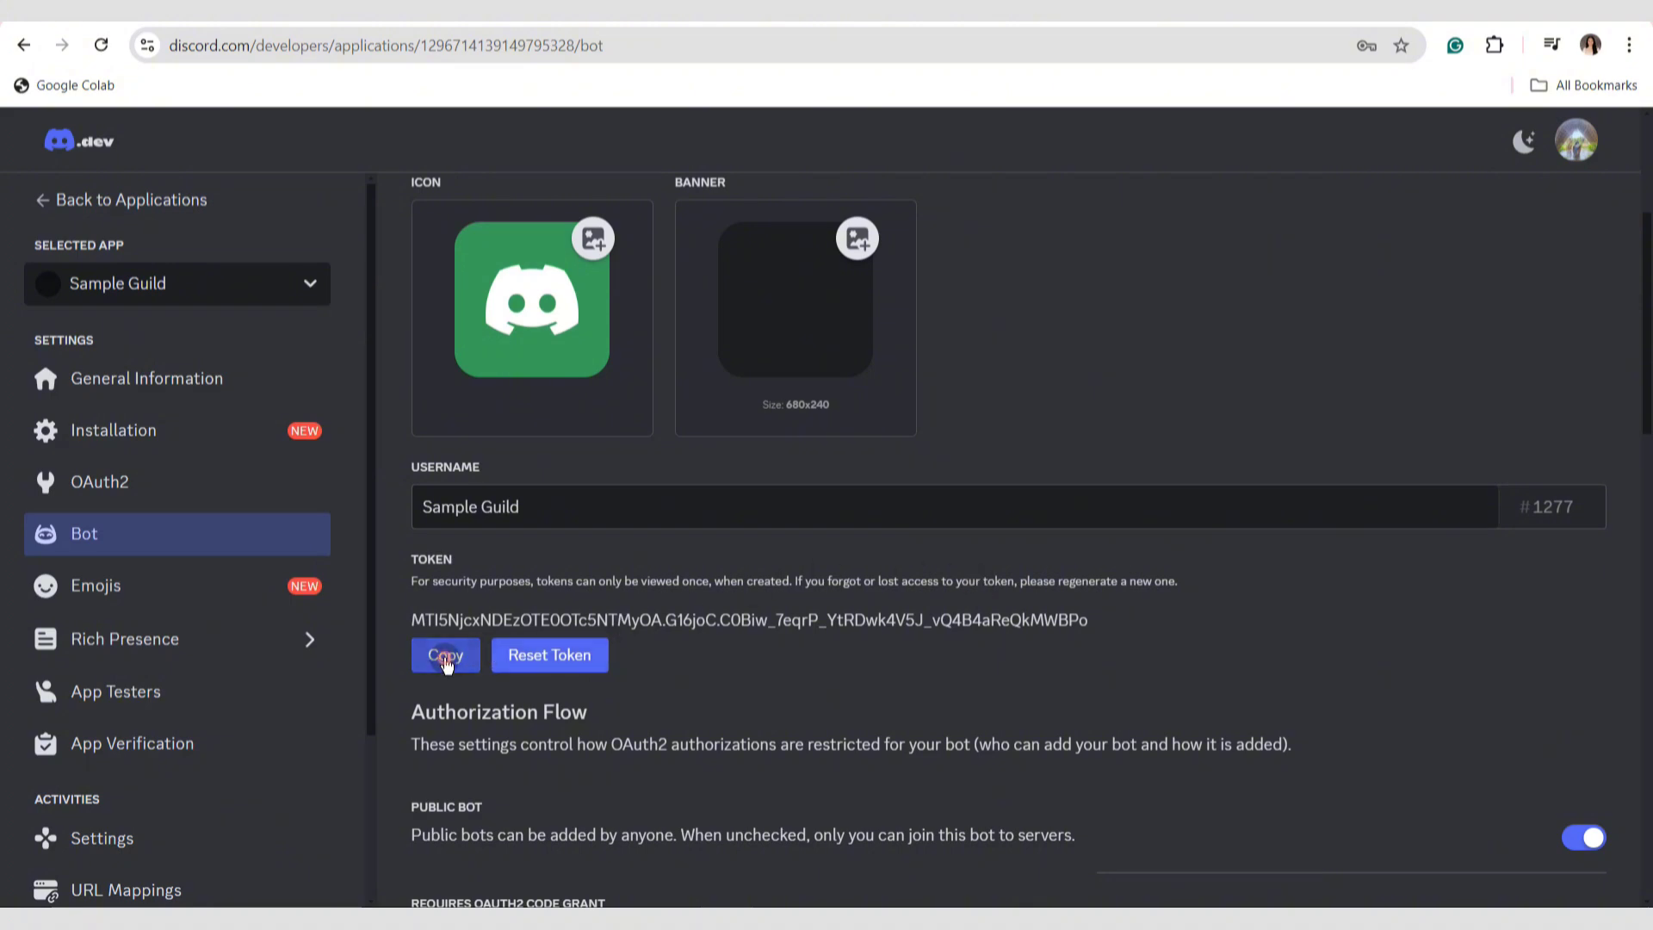
Switch to botghost.com, begin creating a bot and authorize BotGhost to access the Discord account.
scroll(447, 664, down, 15)
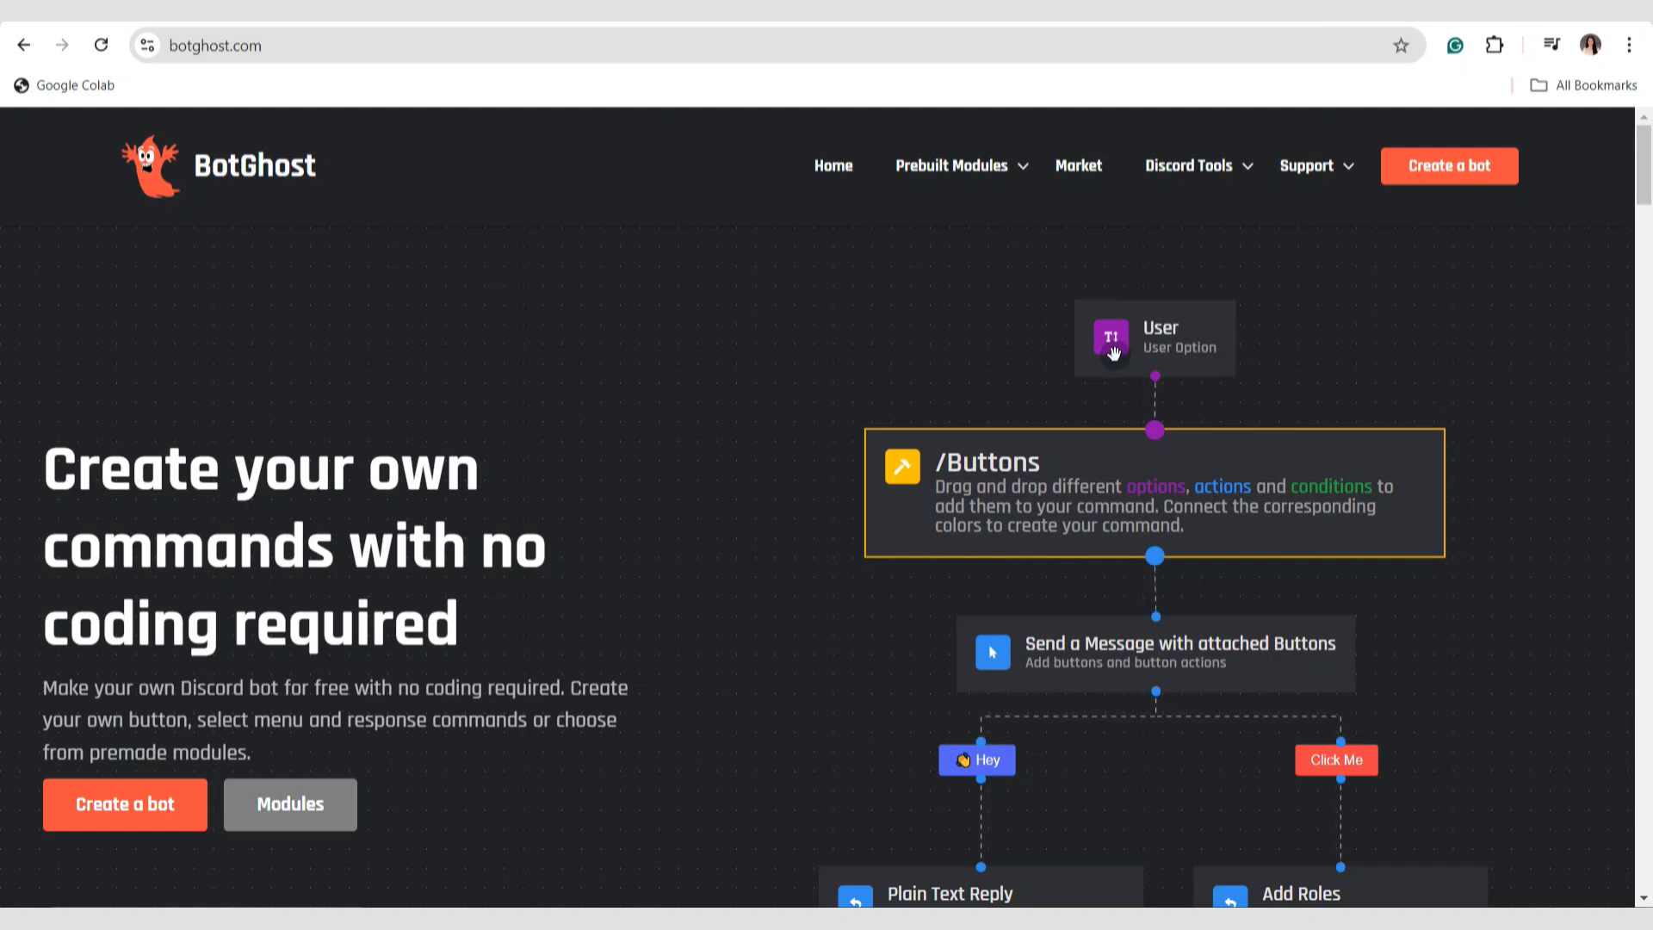
click(136, 802)
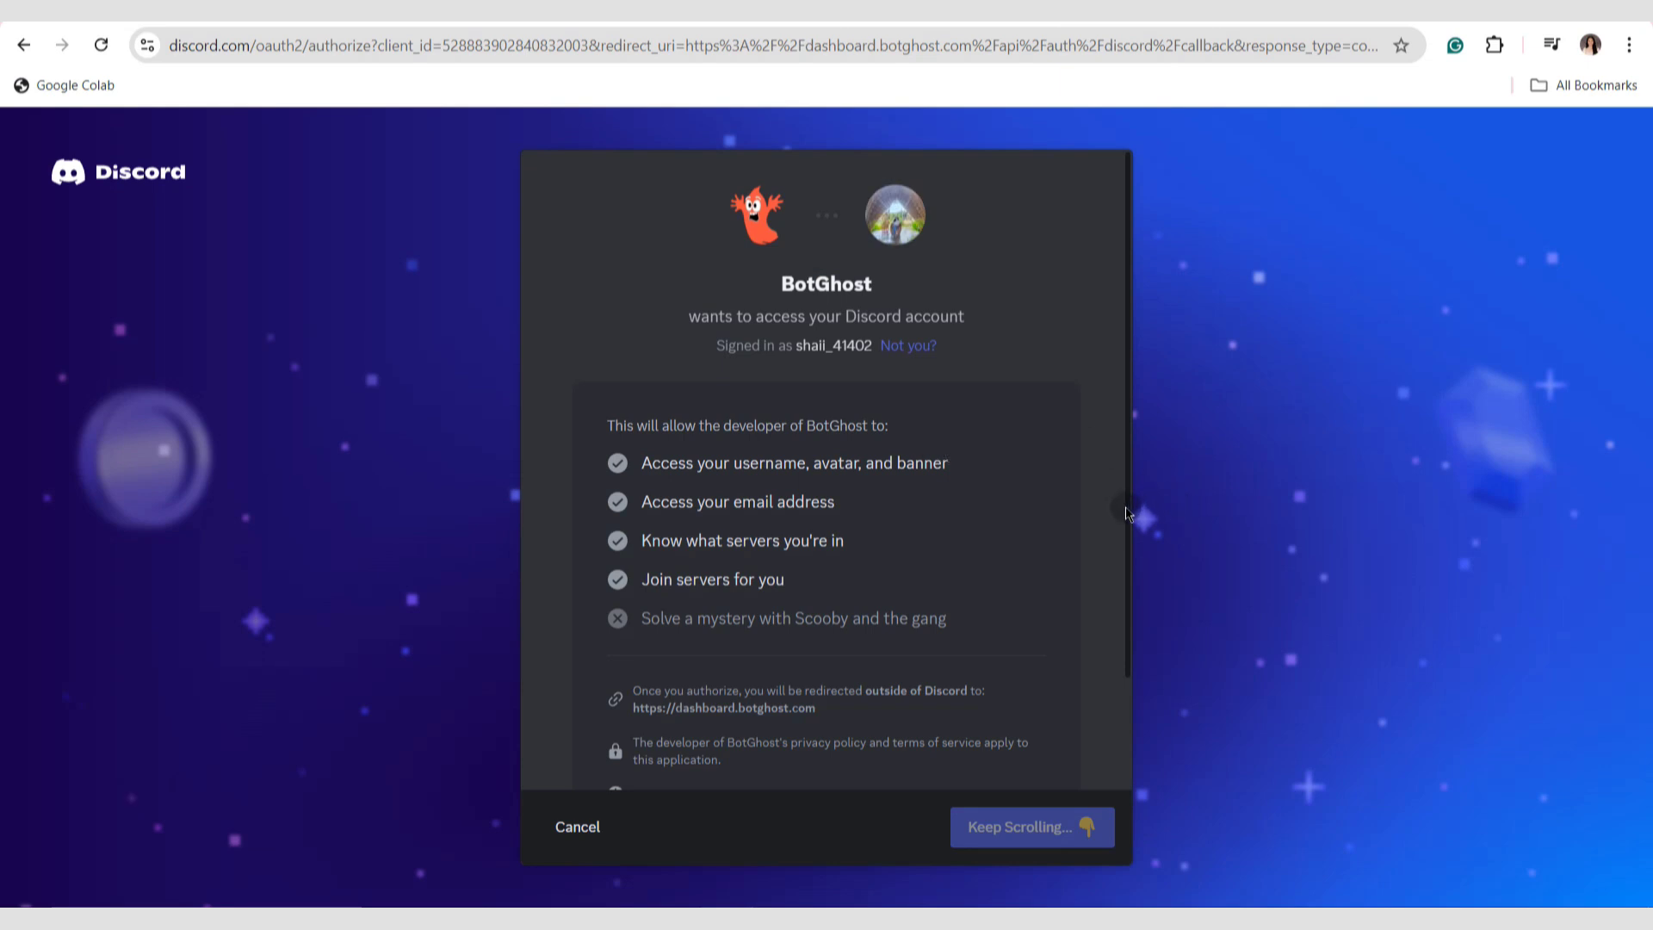
drag(1126, 513, 1110, 726)
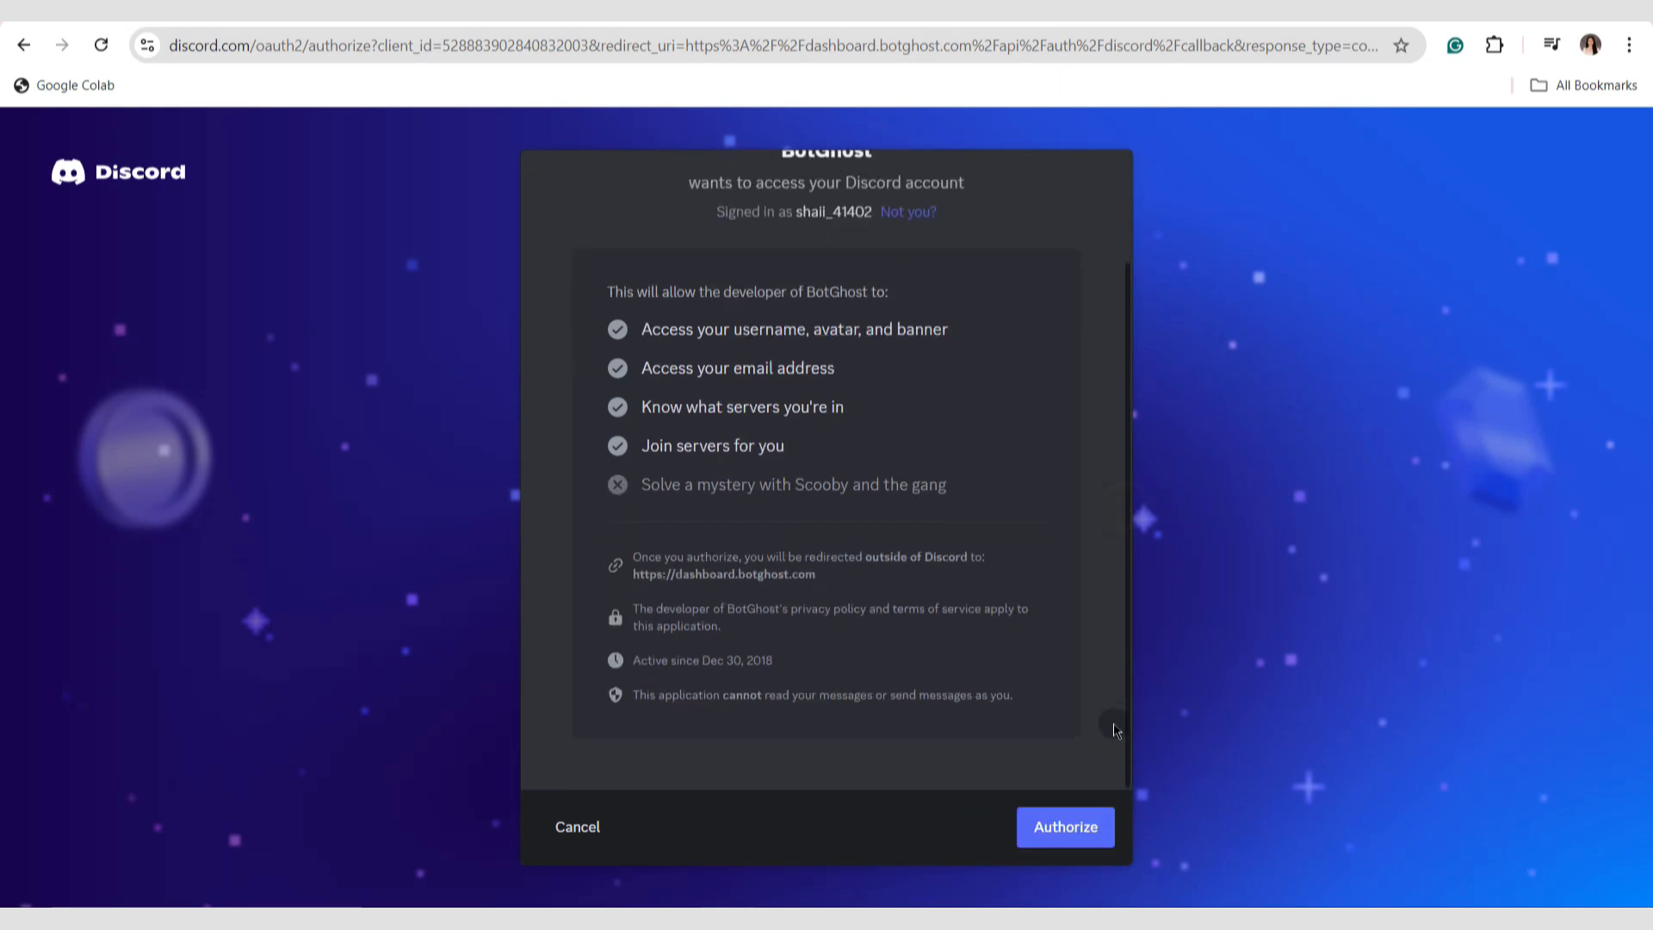
click(1070, 828)
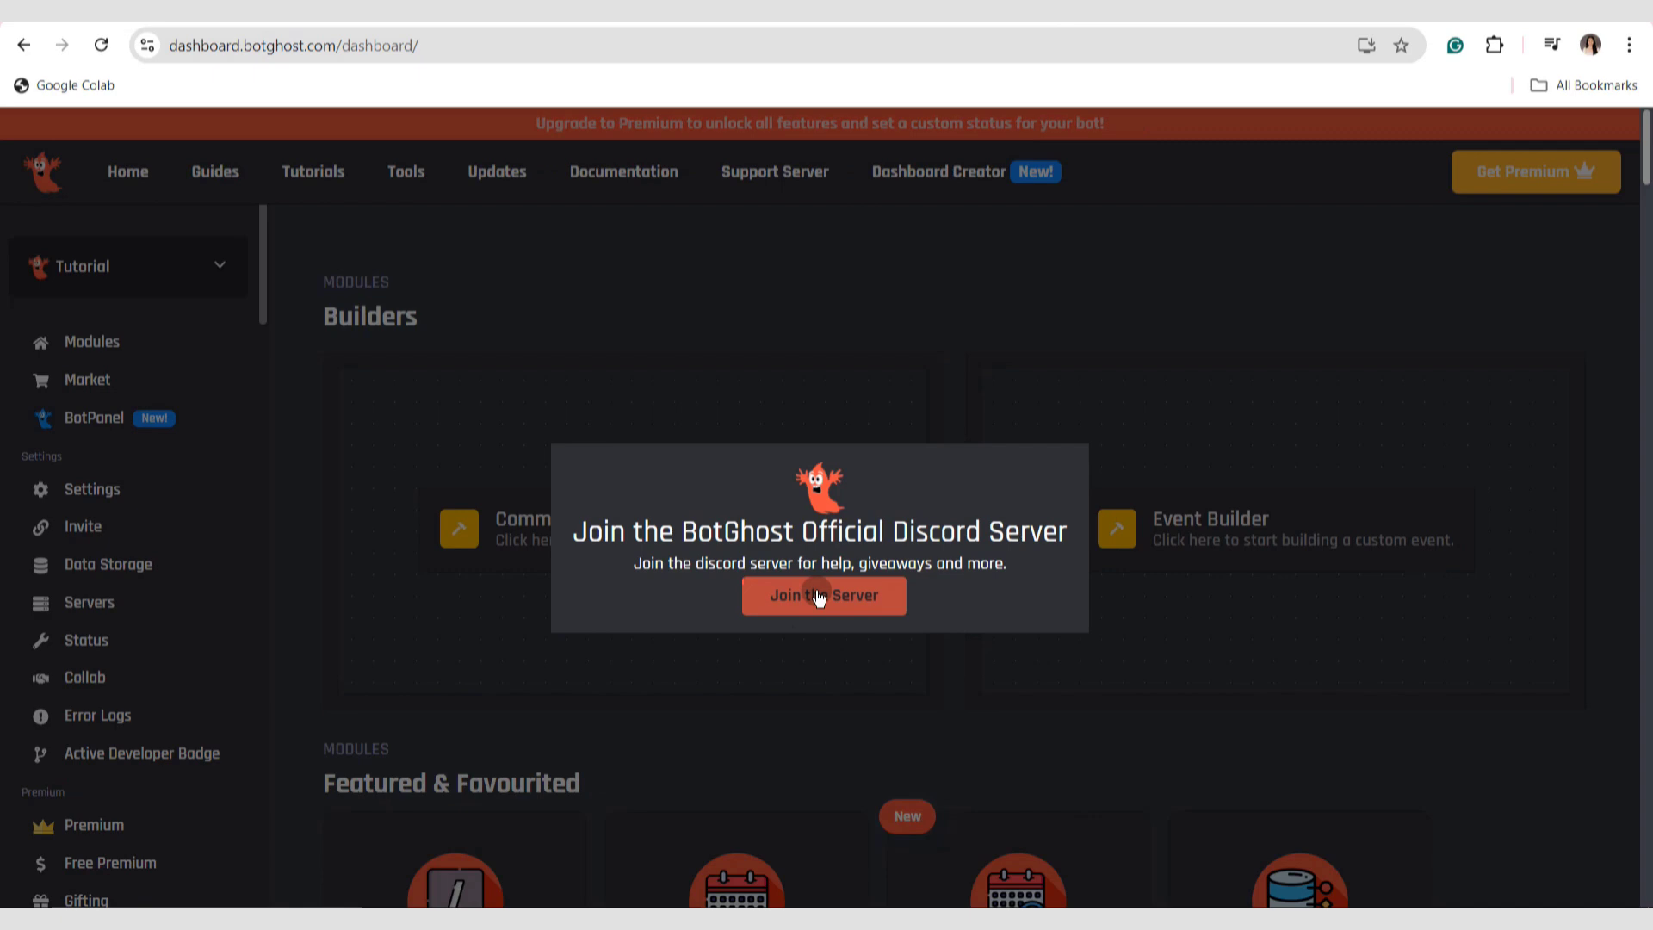
Dismiss the BotGhost server and mailing list invitations and open the Active Developer Badge module.
click(1454, 230)
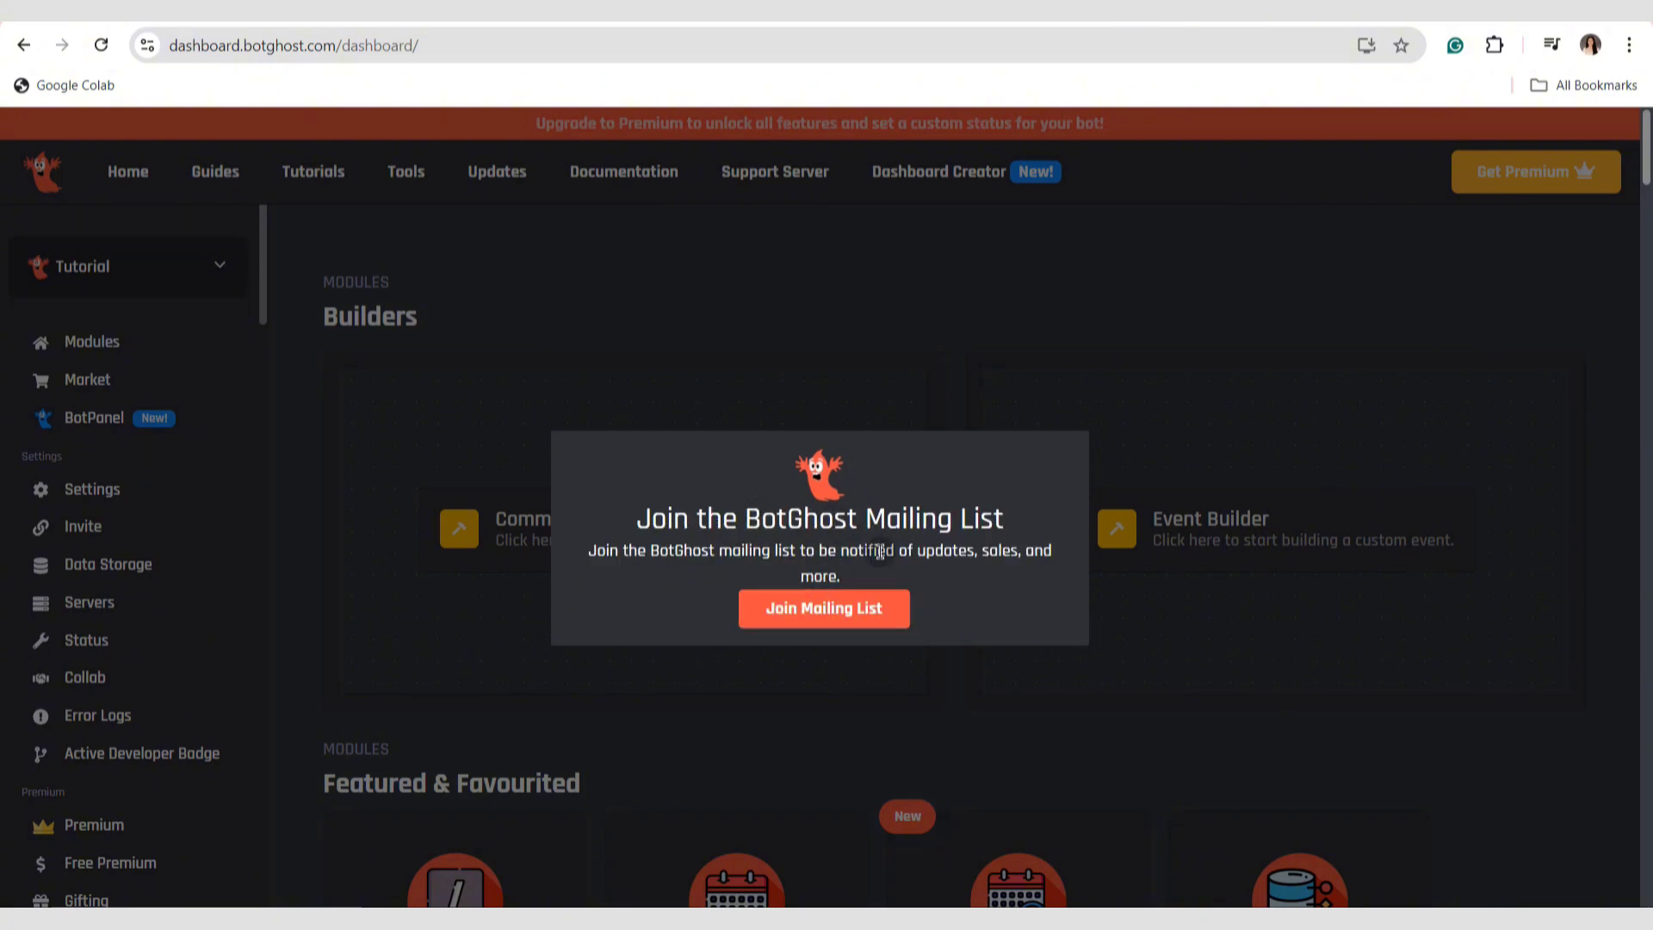
click(1161, 461)
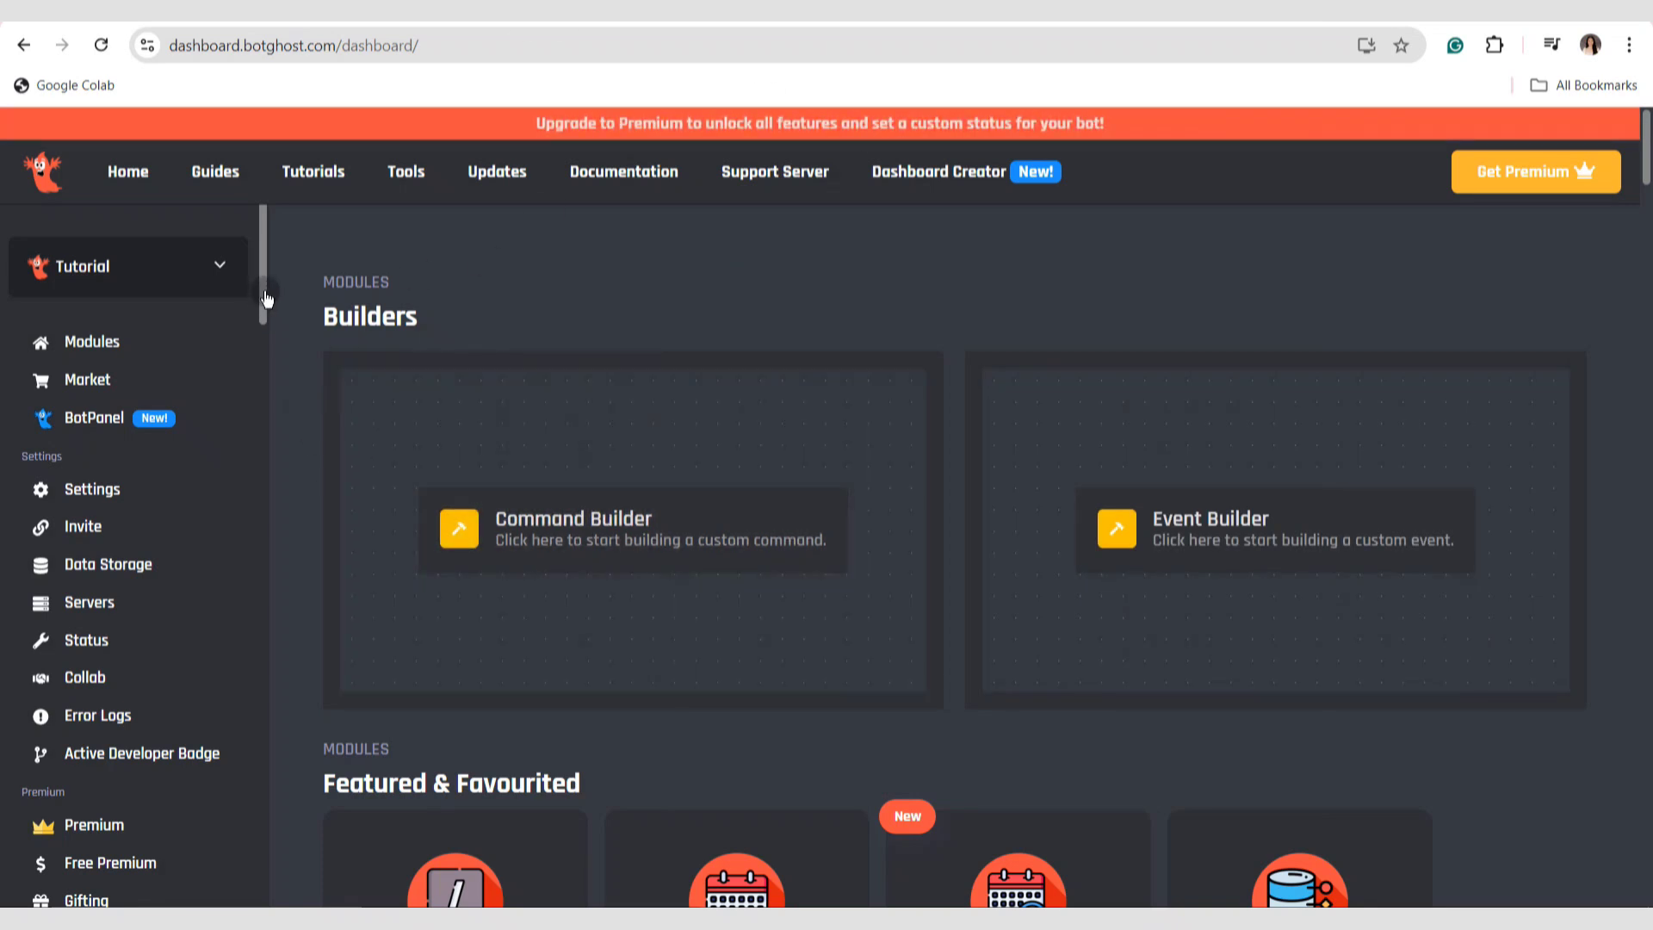
drag(263, 301, 258, 649)
click(192, 363)
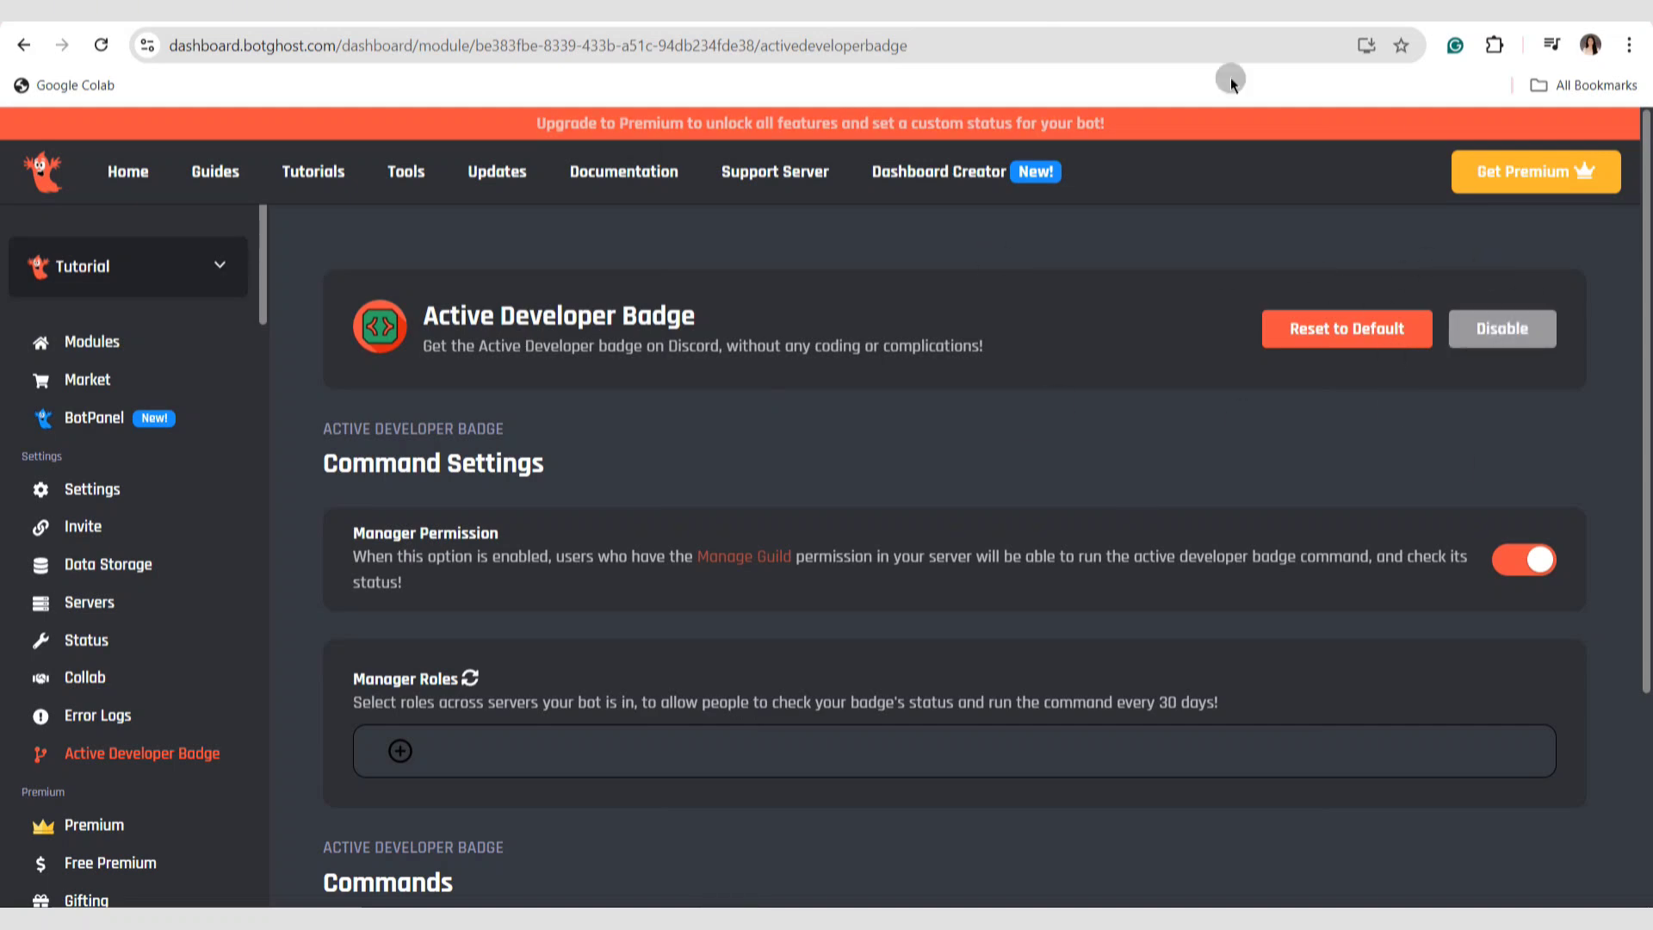
Invite the Tutorial bot to the Sample Guild server and authorize it.
click(115, 530)
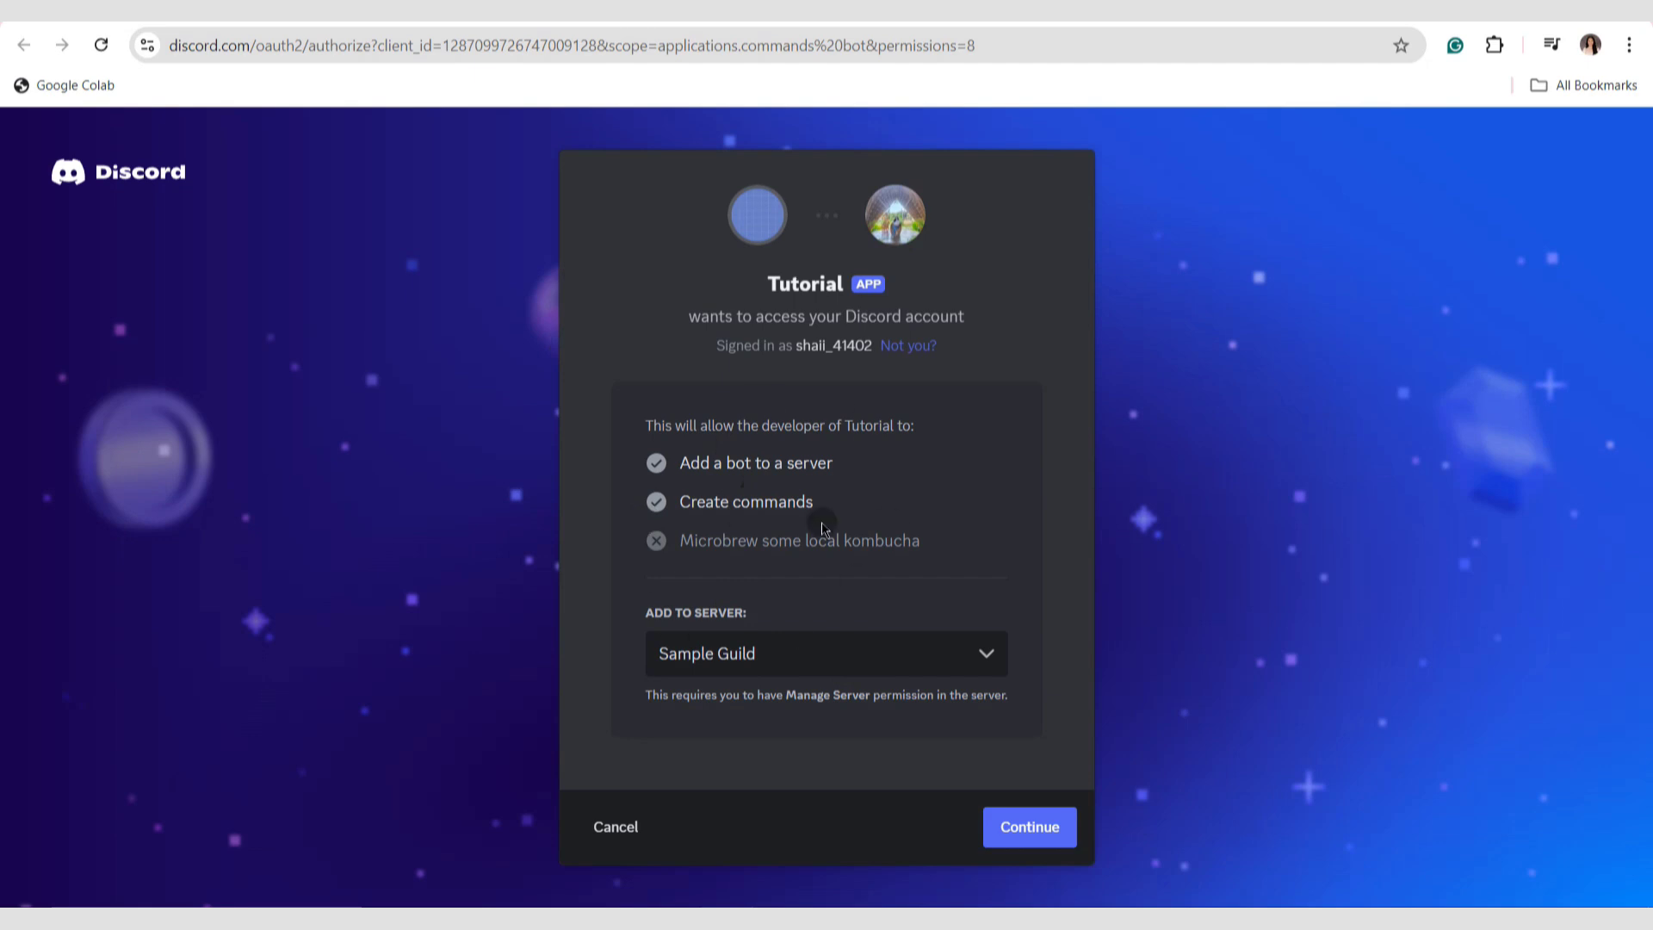
click(1052, 820)
click(1052, 821)
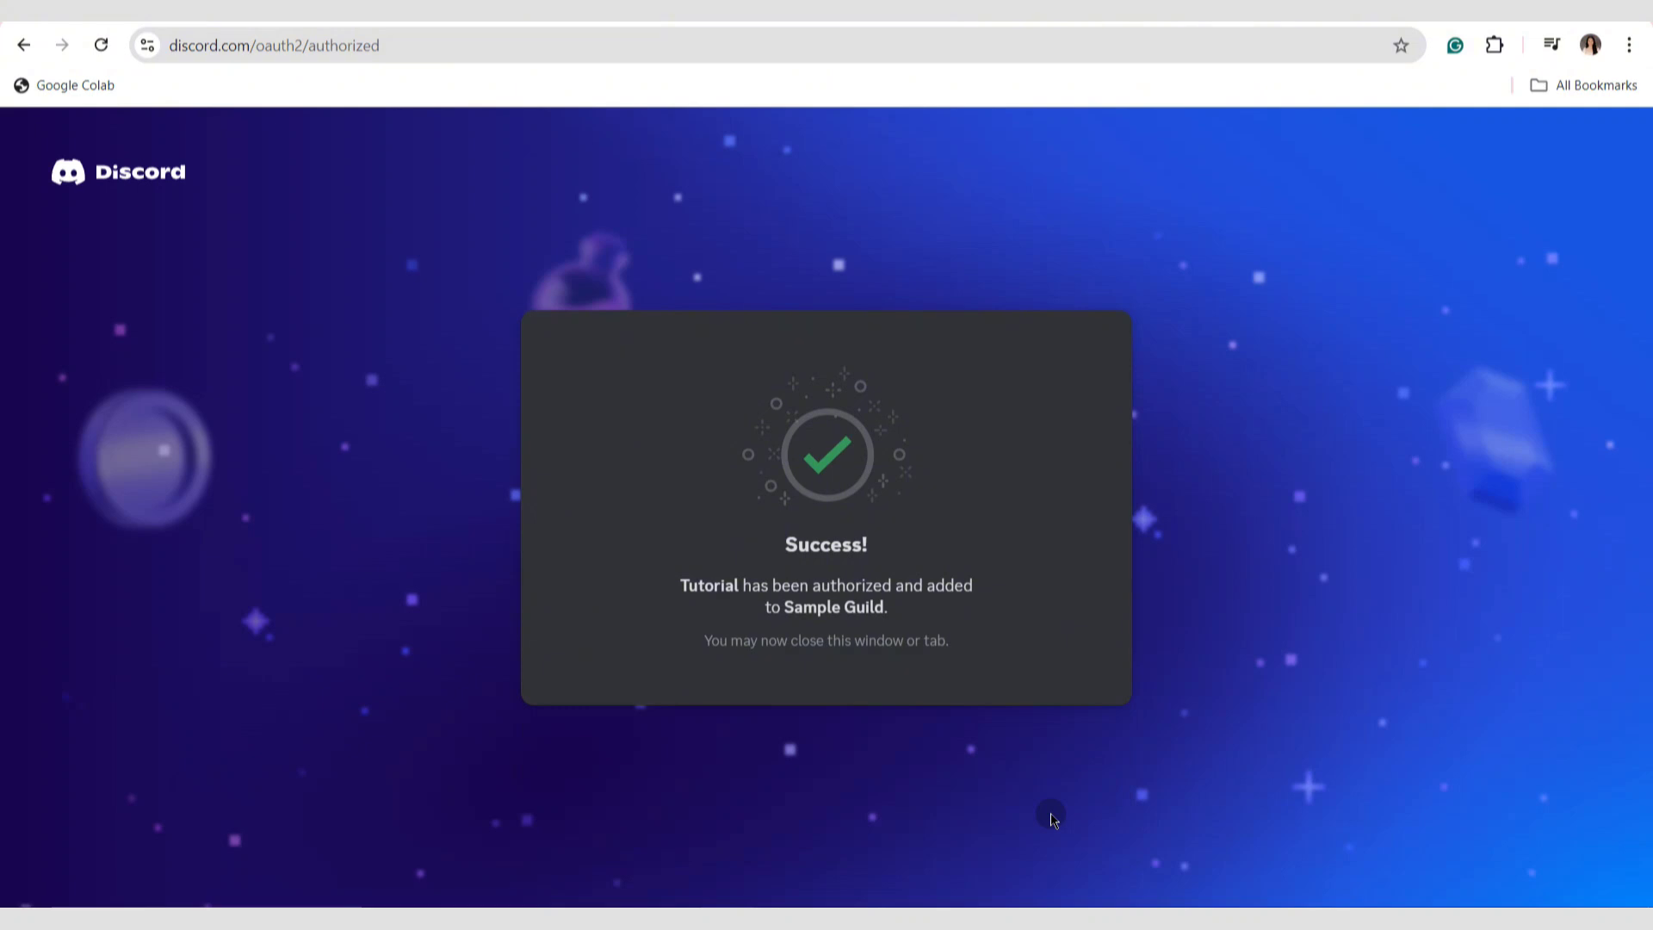
Switch to the Sample Guild server in Discord and run the Tutorial bot's /active-dev-badge command in the general channel.
click(641, 21)
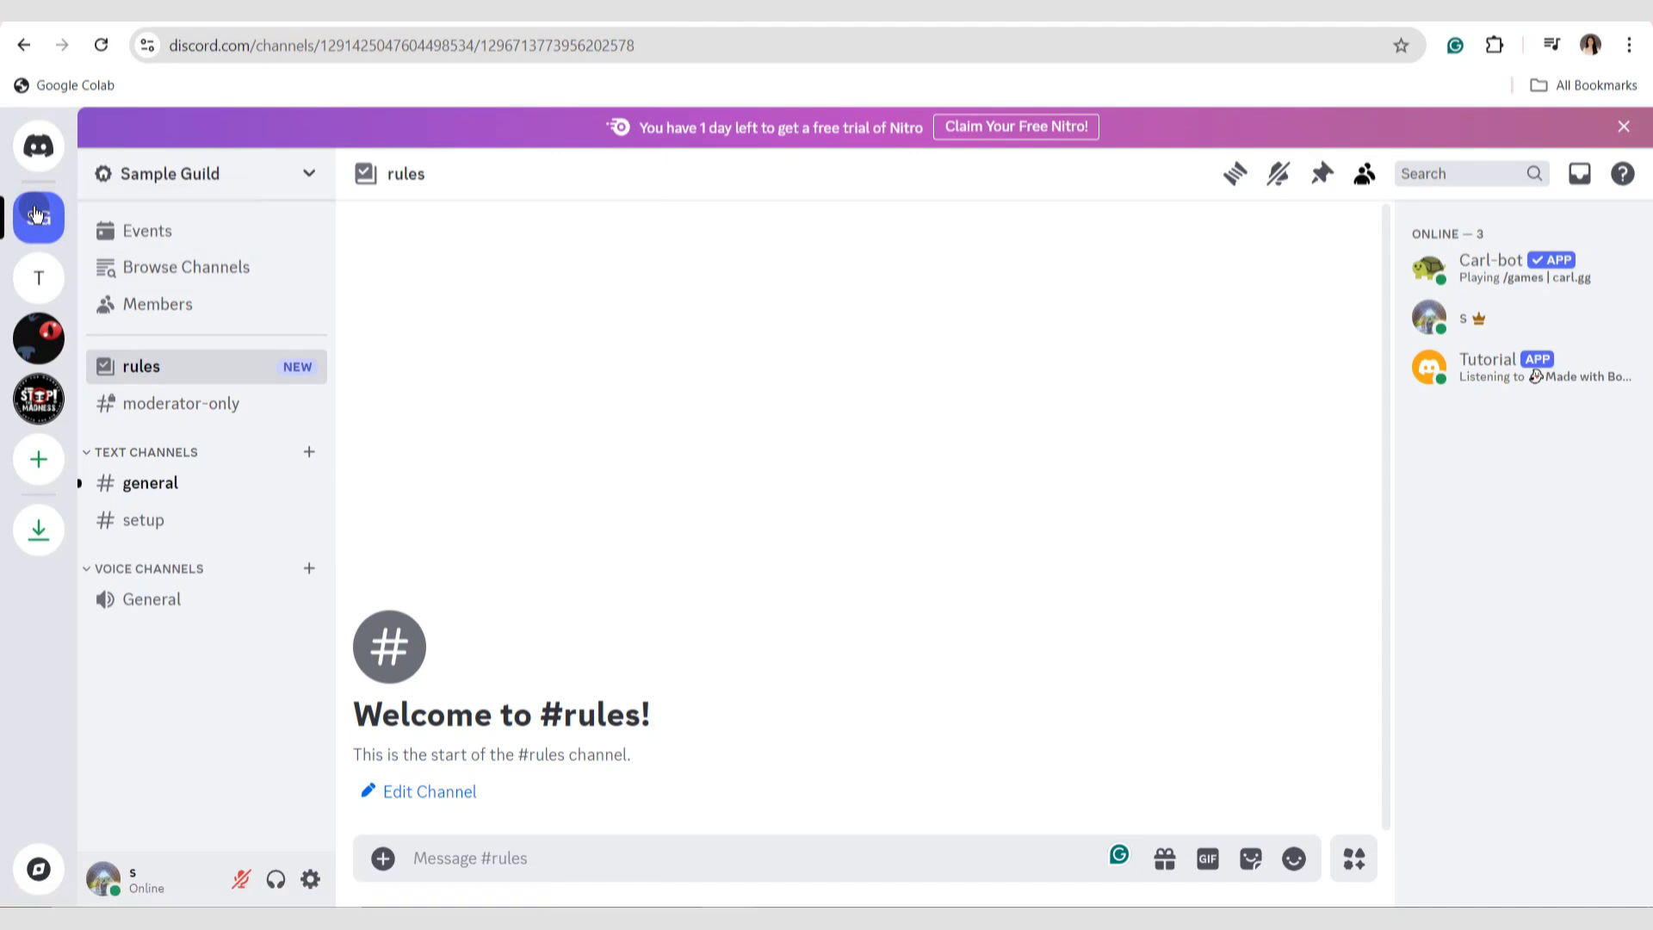
click(203, 484)
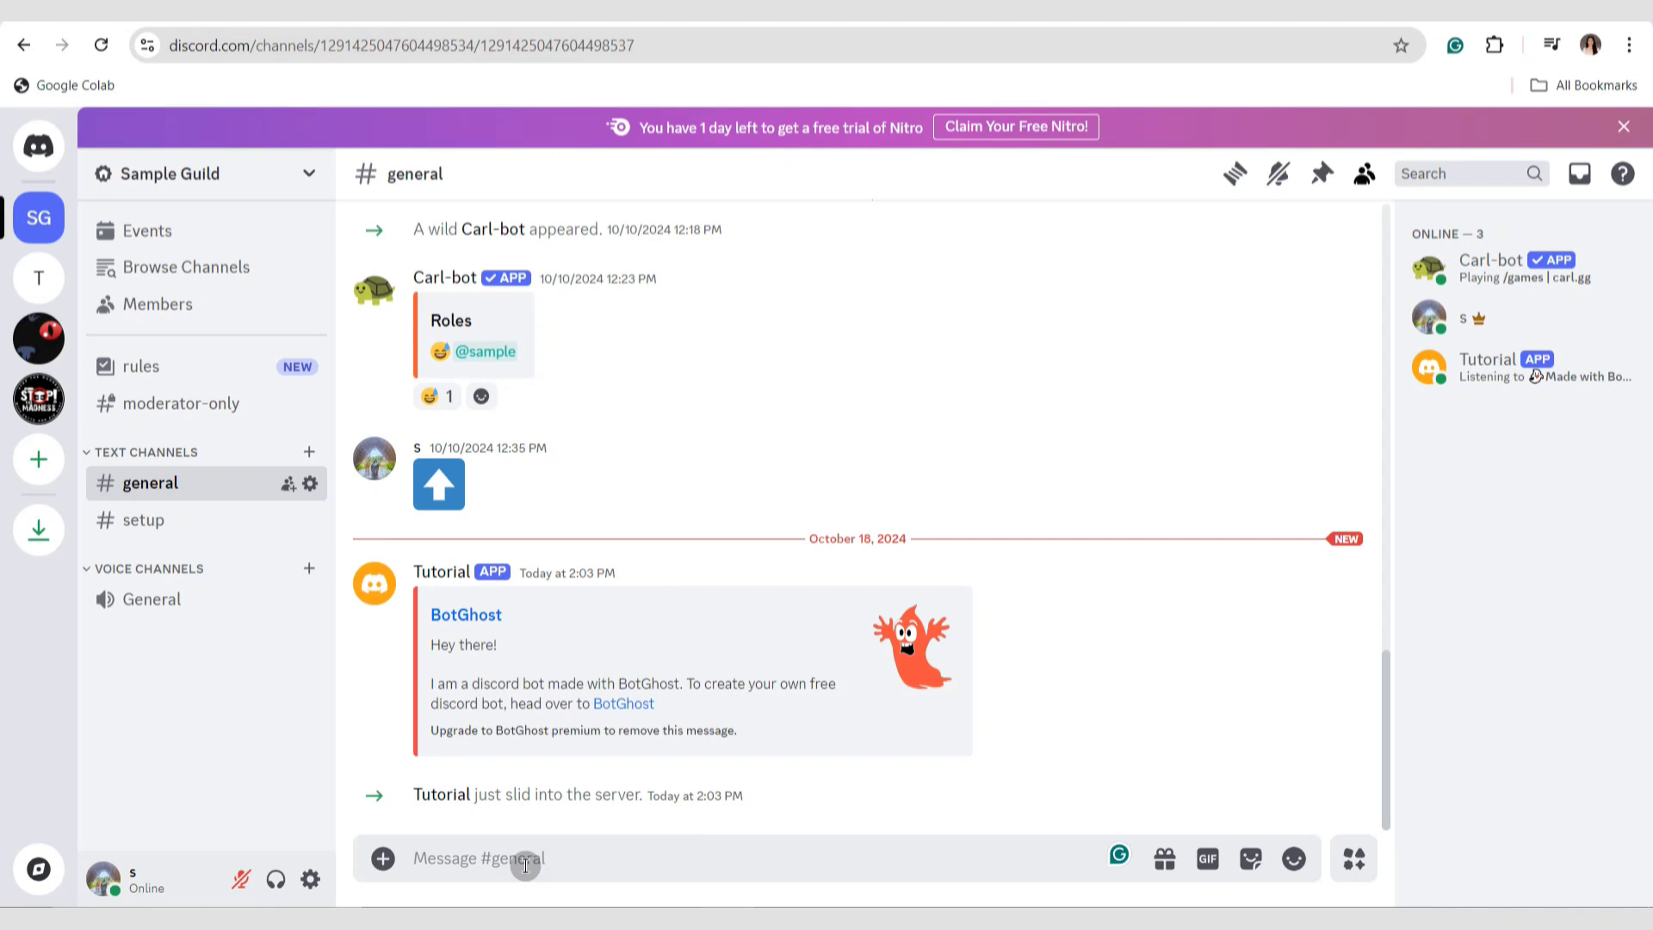
text(/)
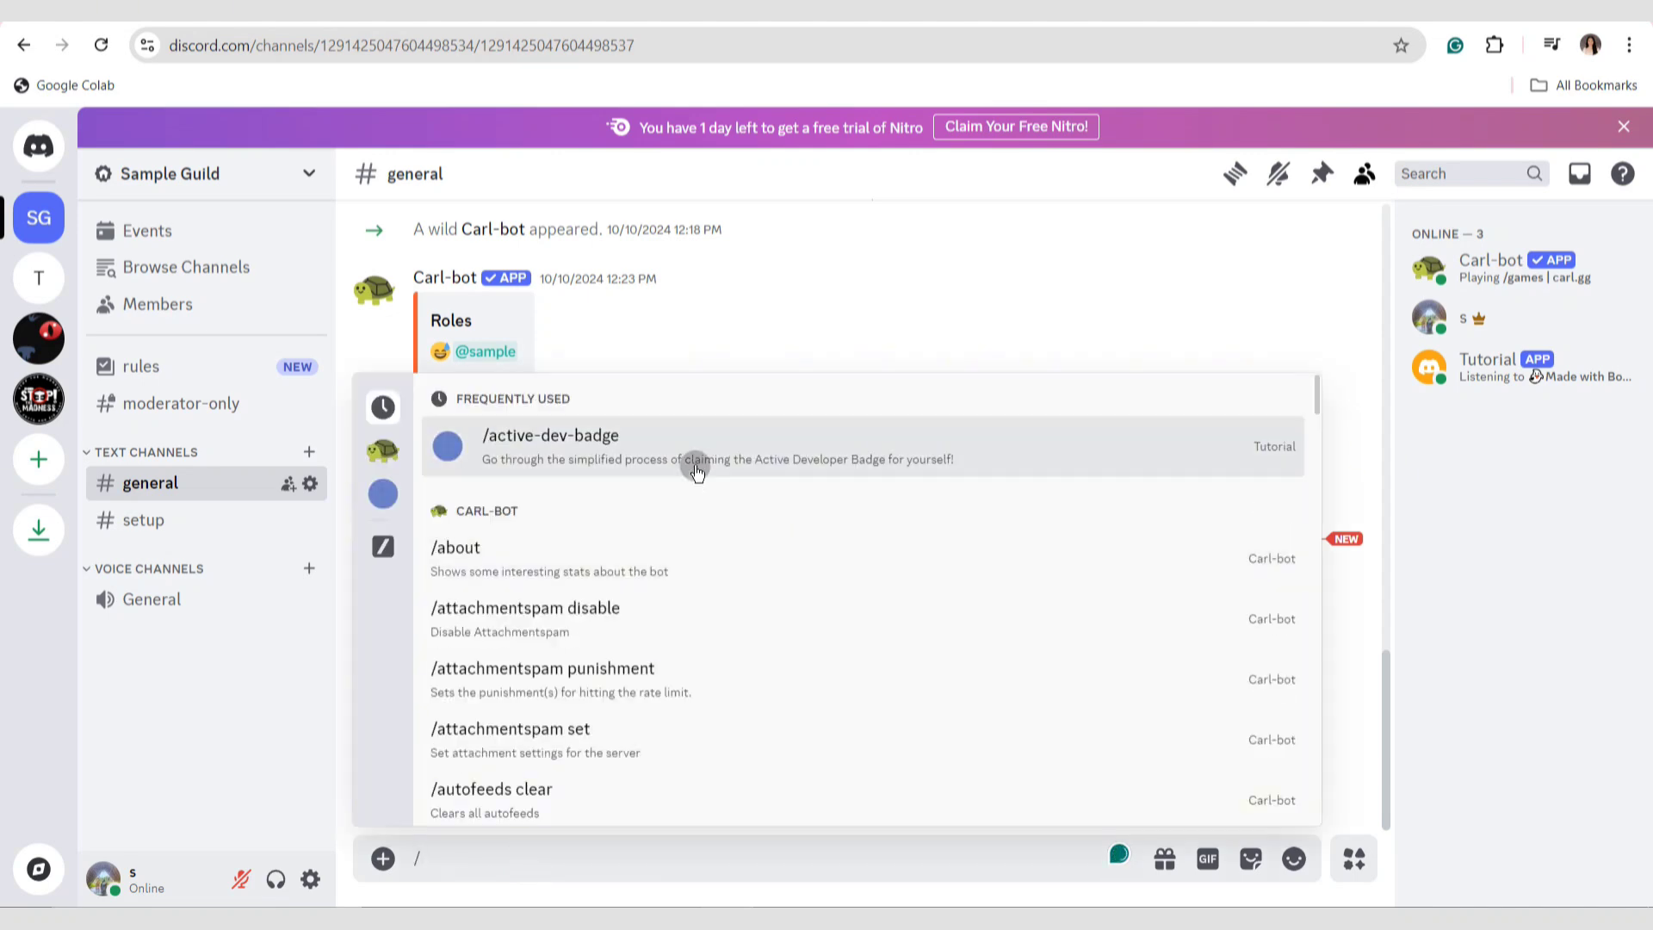
click(695, 464)
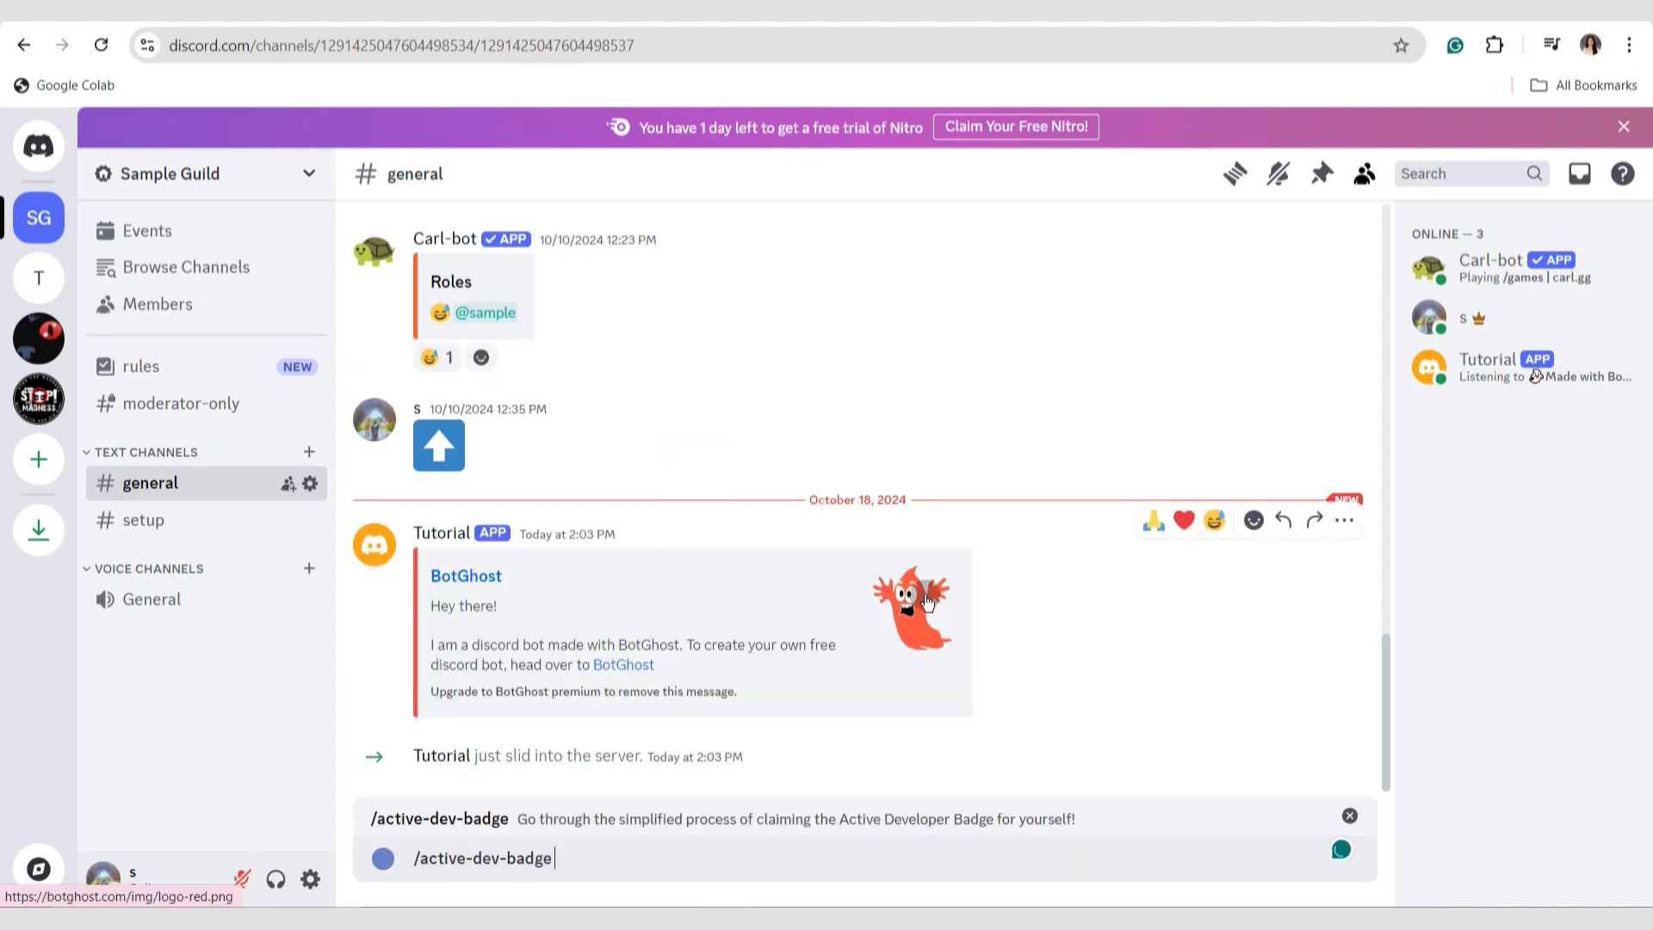
key(Return)
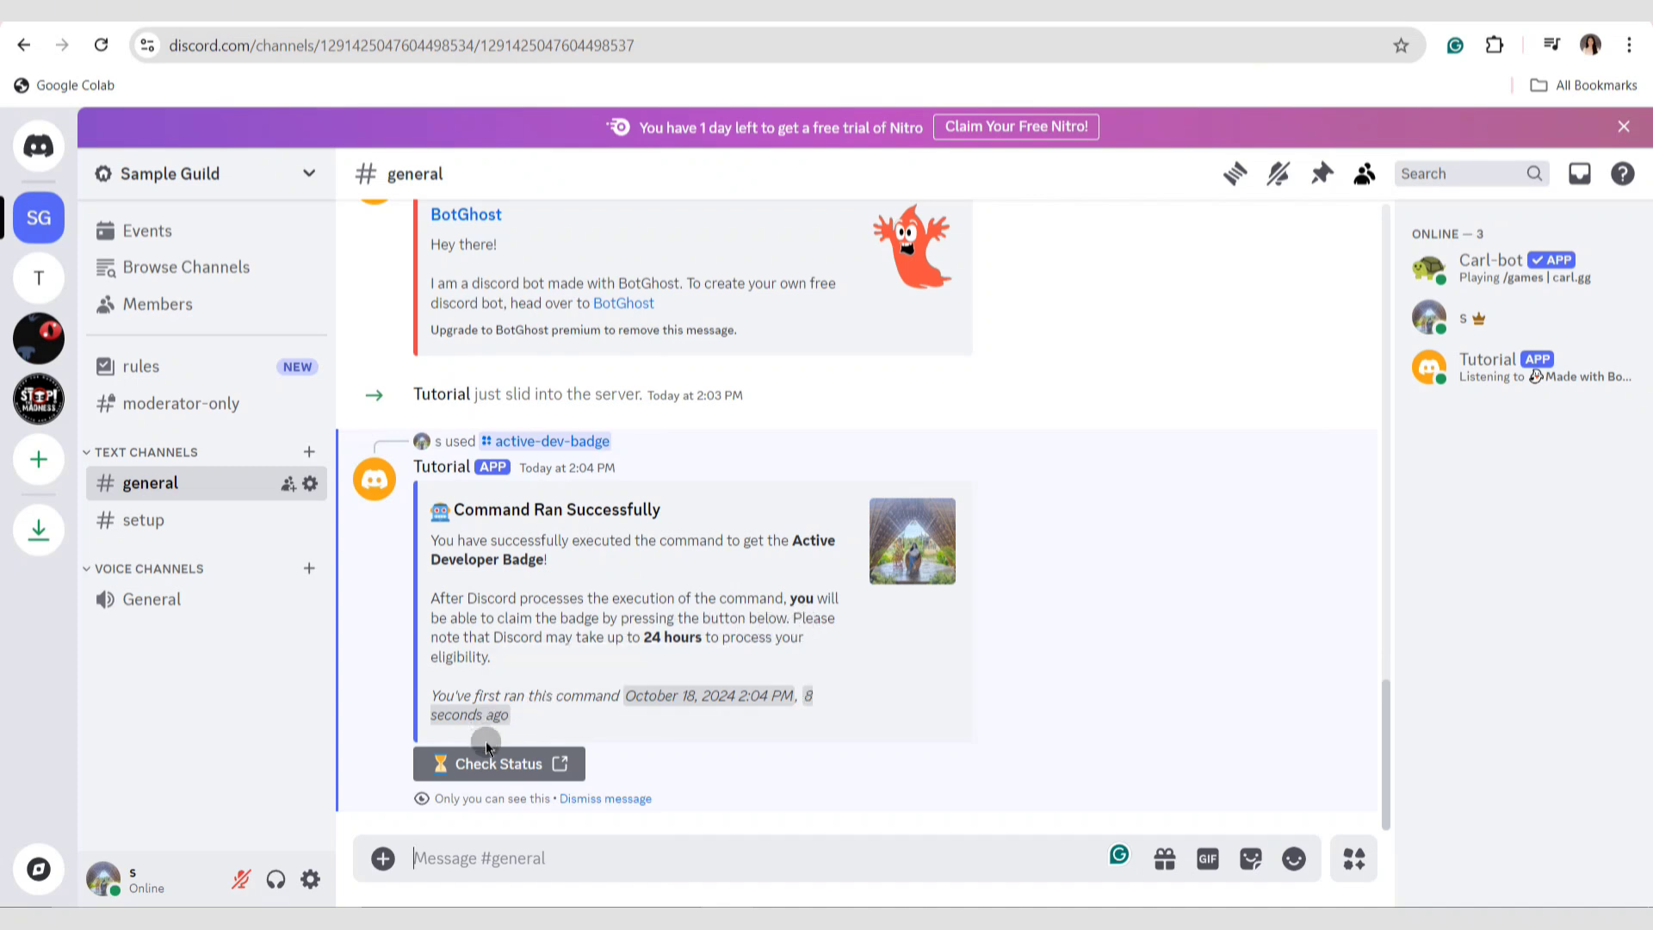
Open the badge claim page from the bot's reply and choose Tutorial as the active application and Sample Guild as its support server.
click(508, 763)
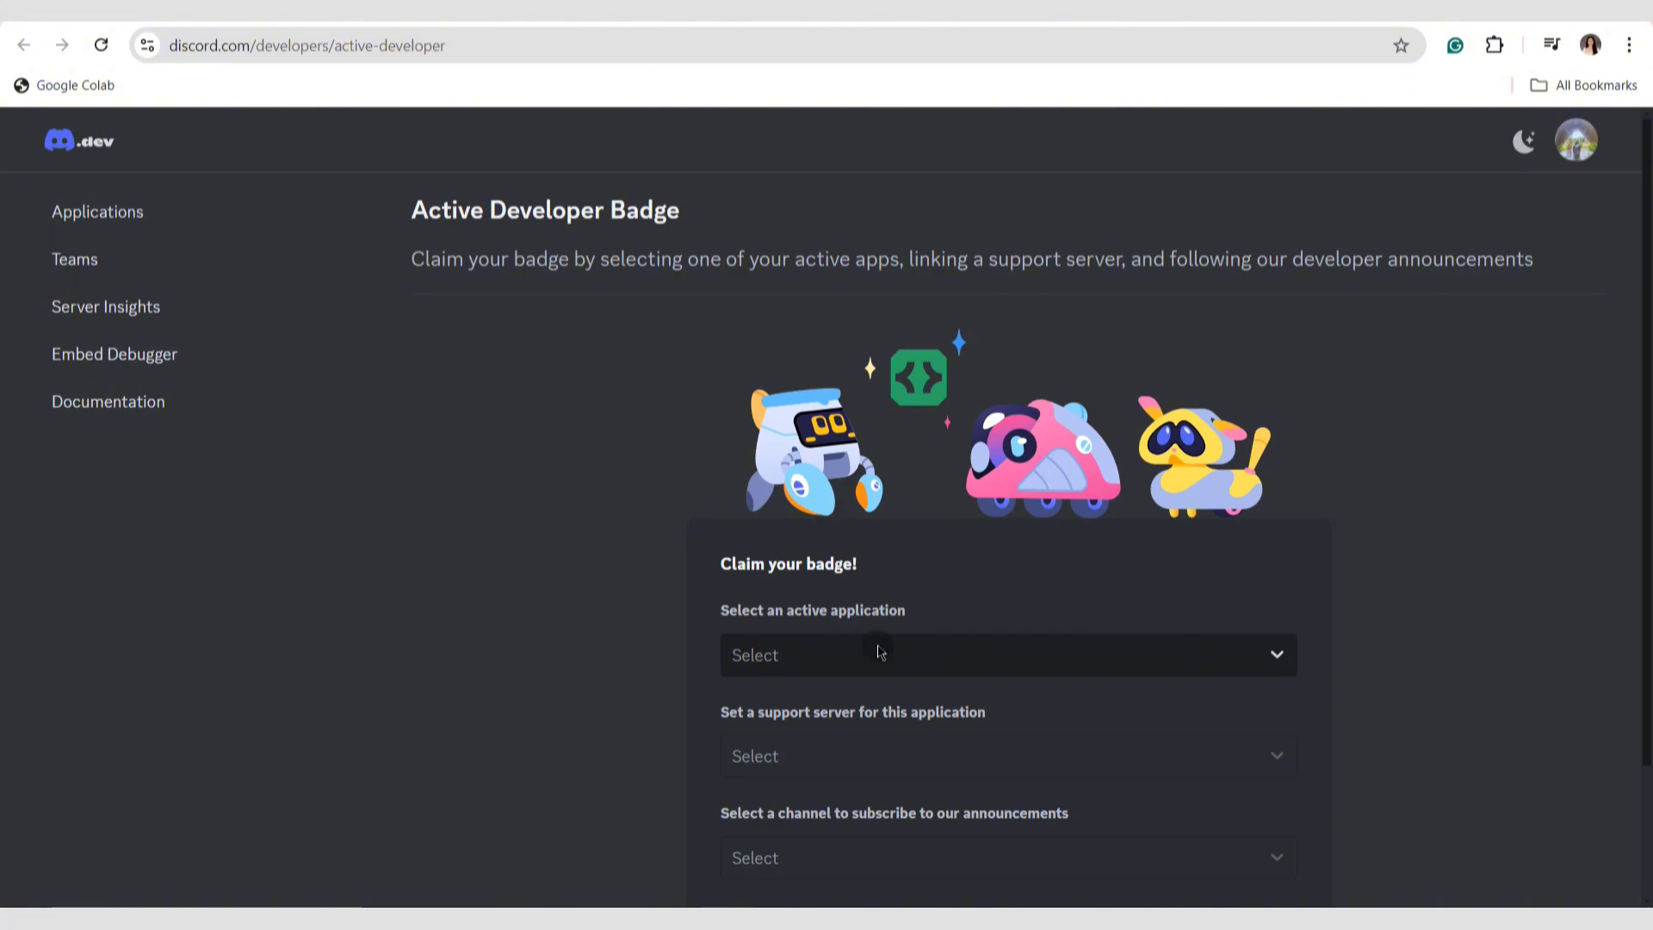
click(880, 664)
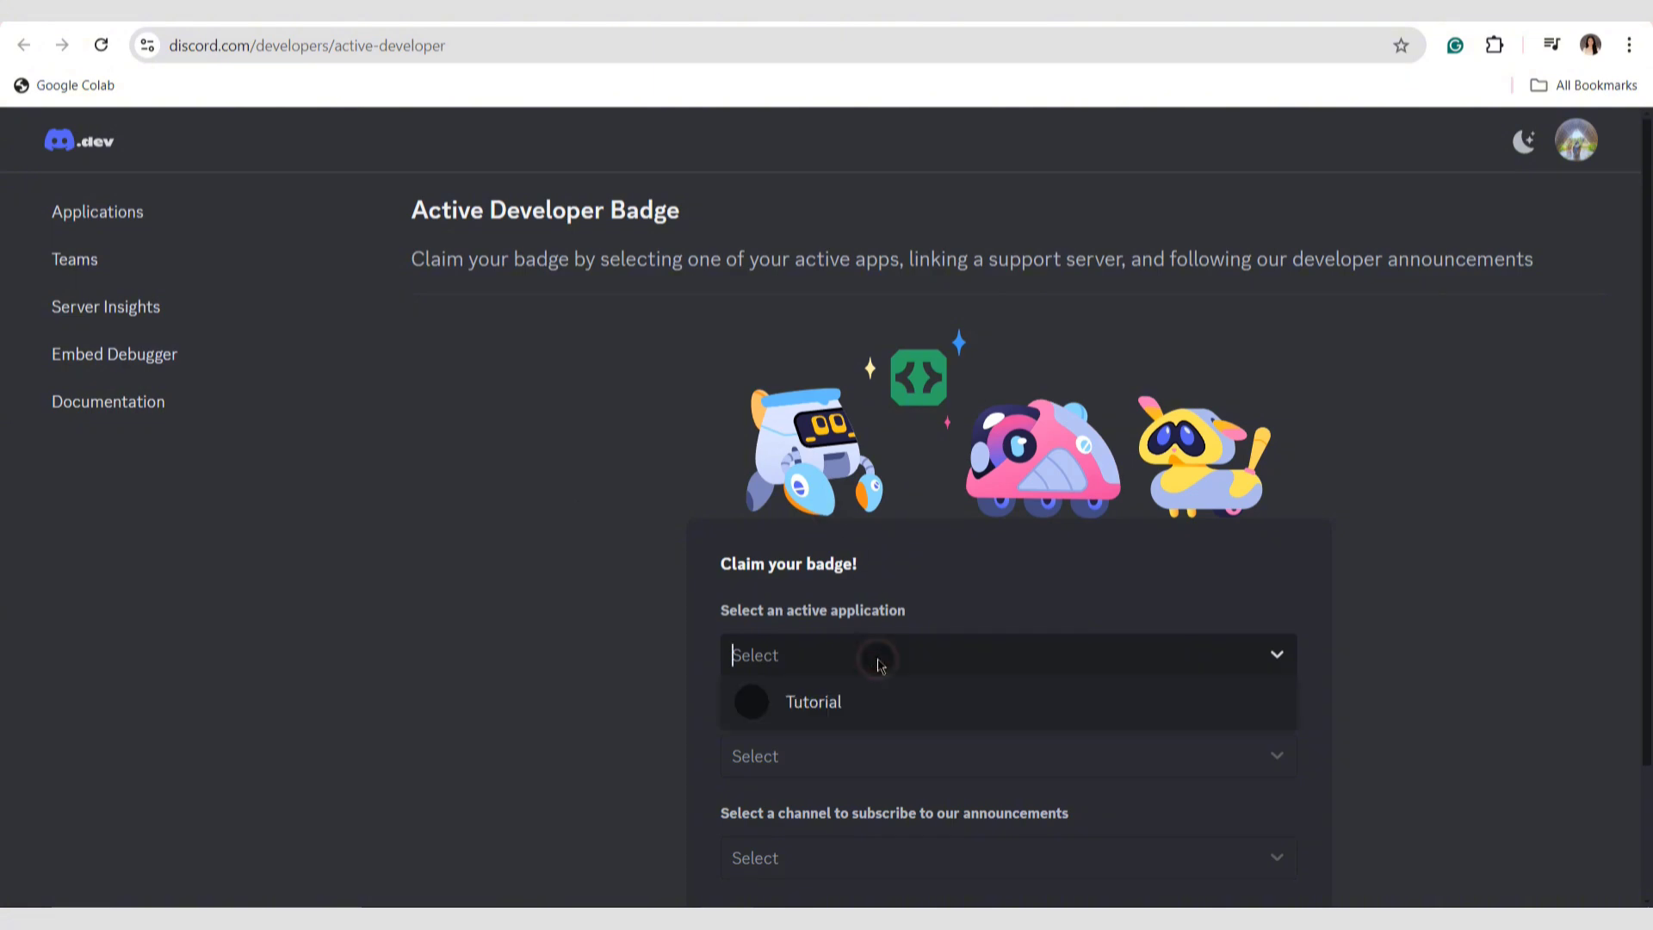
click(886, 707)
click(1042, 752)
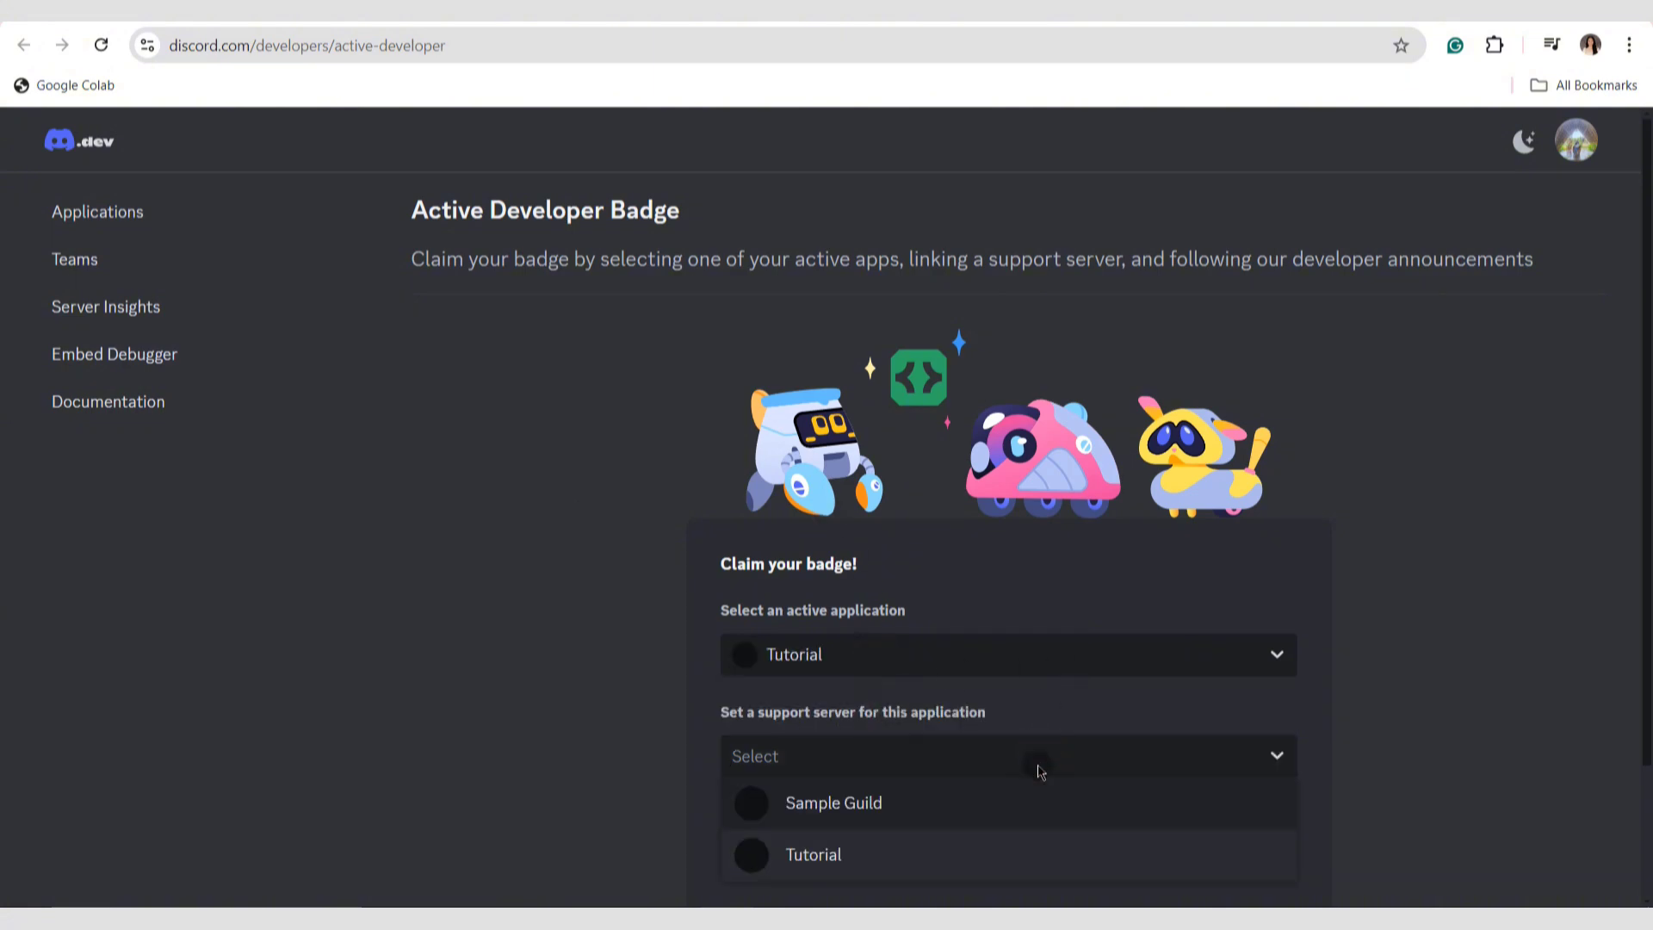
click(1026, 814)
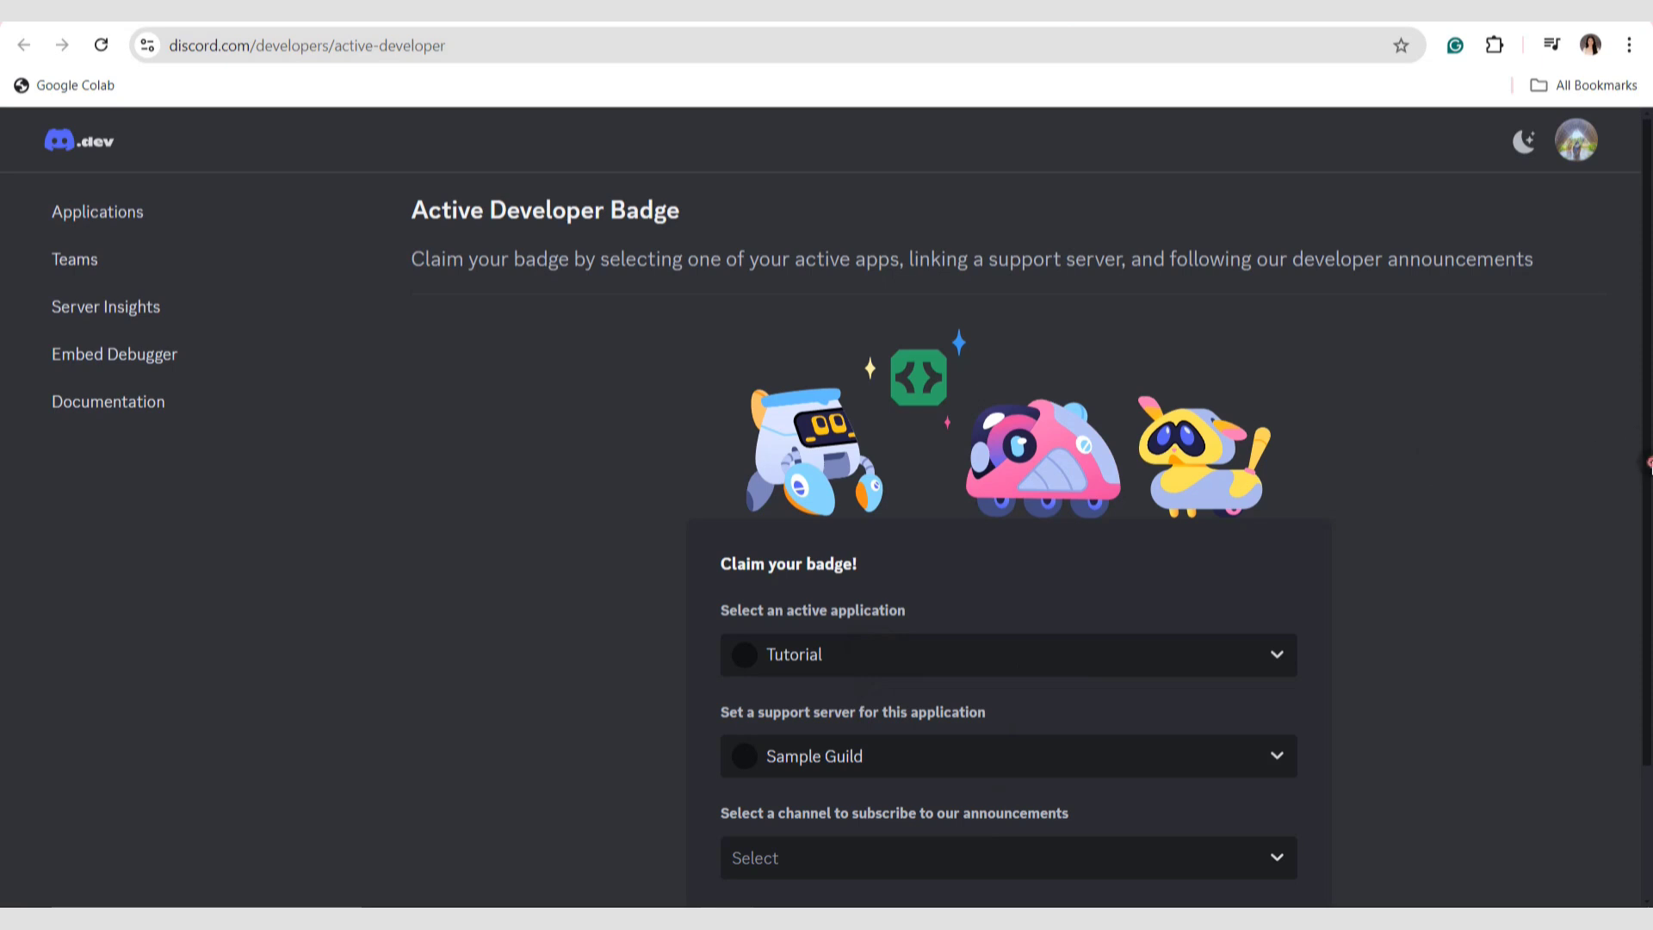
Choose the general channel for developer announcements and submit the Active Developer Badge claim.
scroll(1193, 609, down, 2)
click(1074, 704)
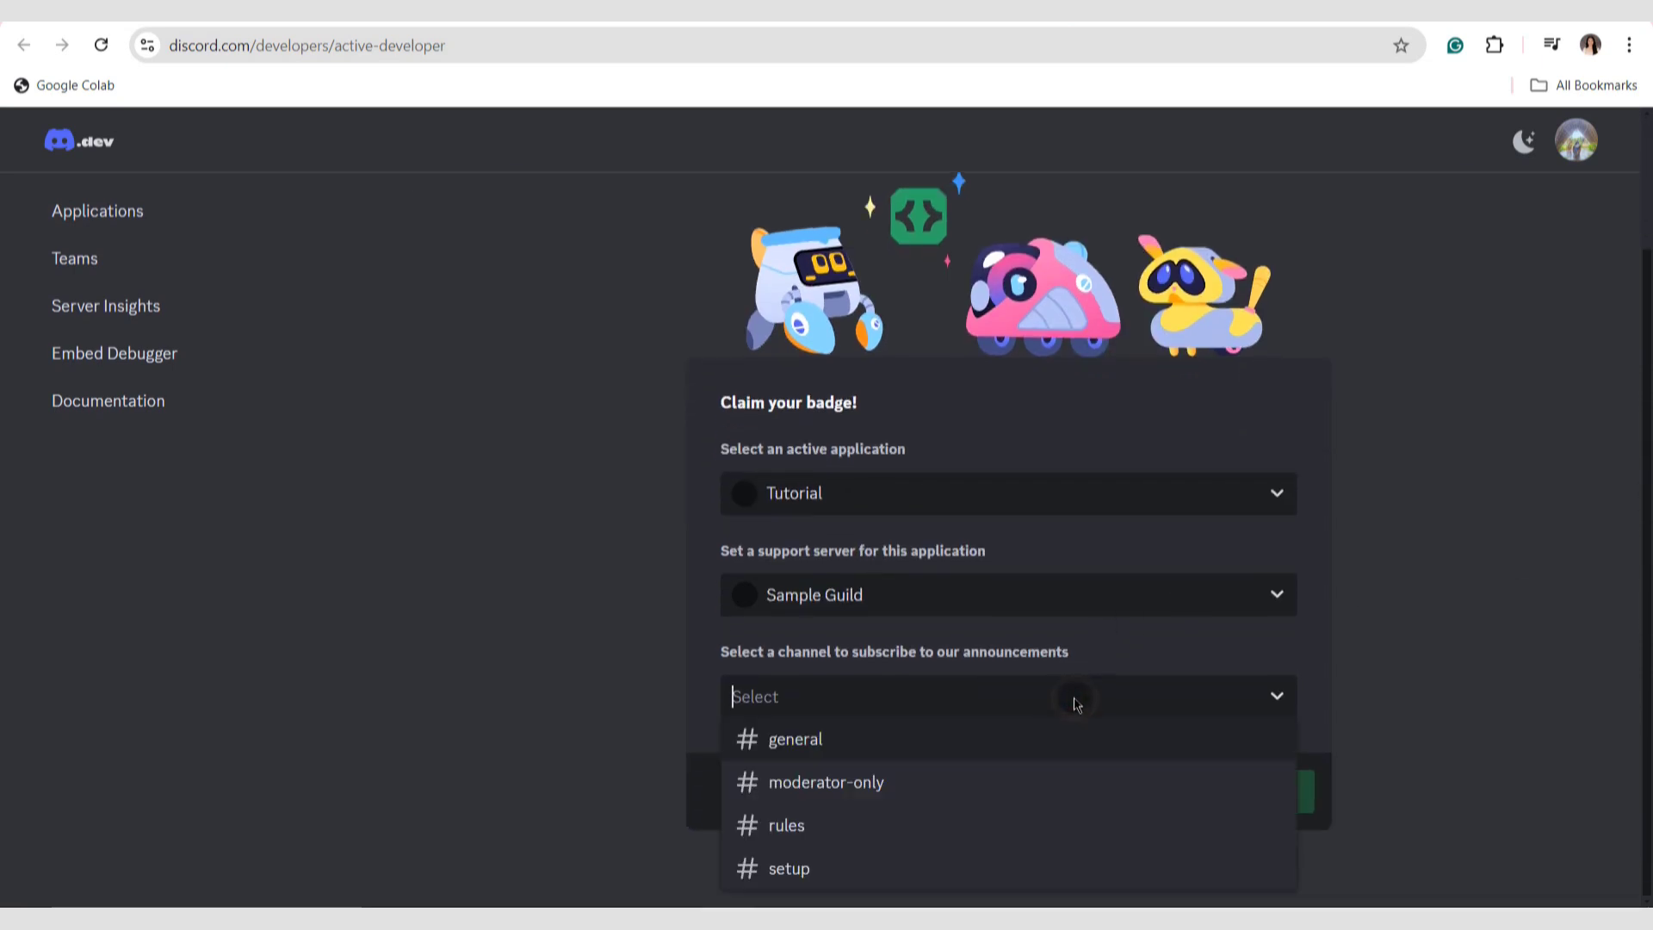
click(990, 741)
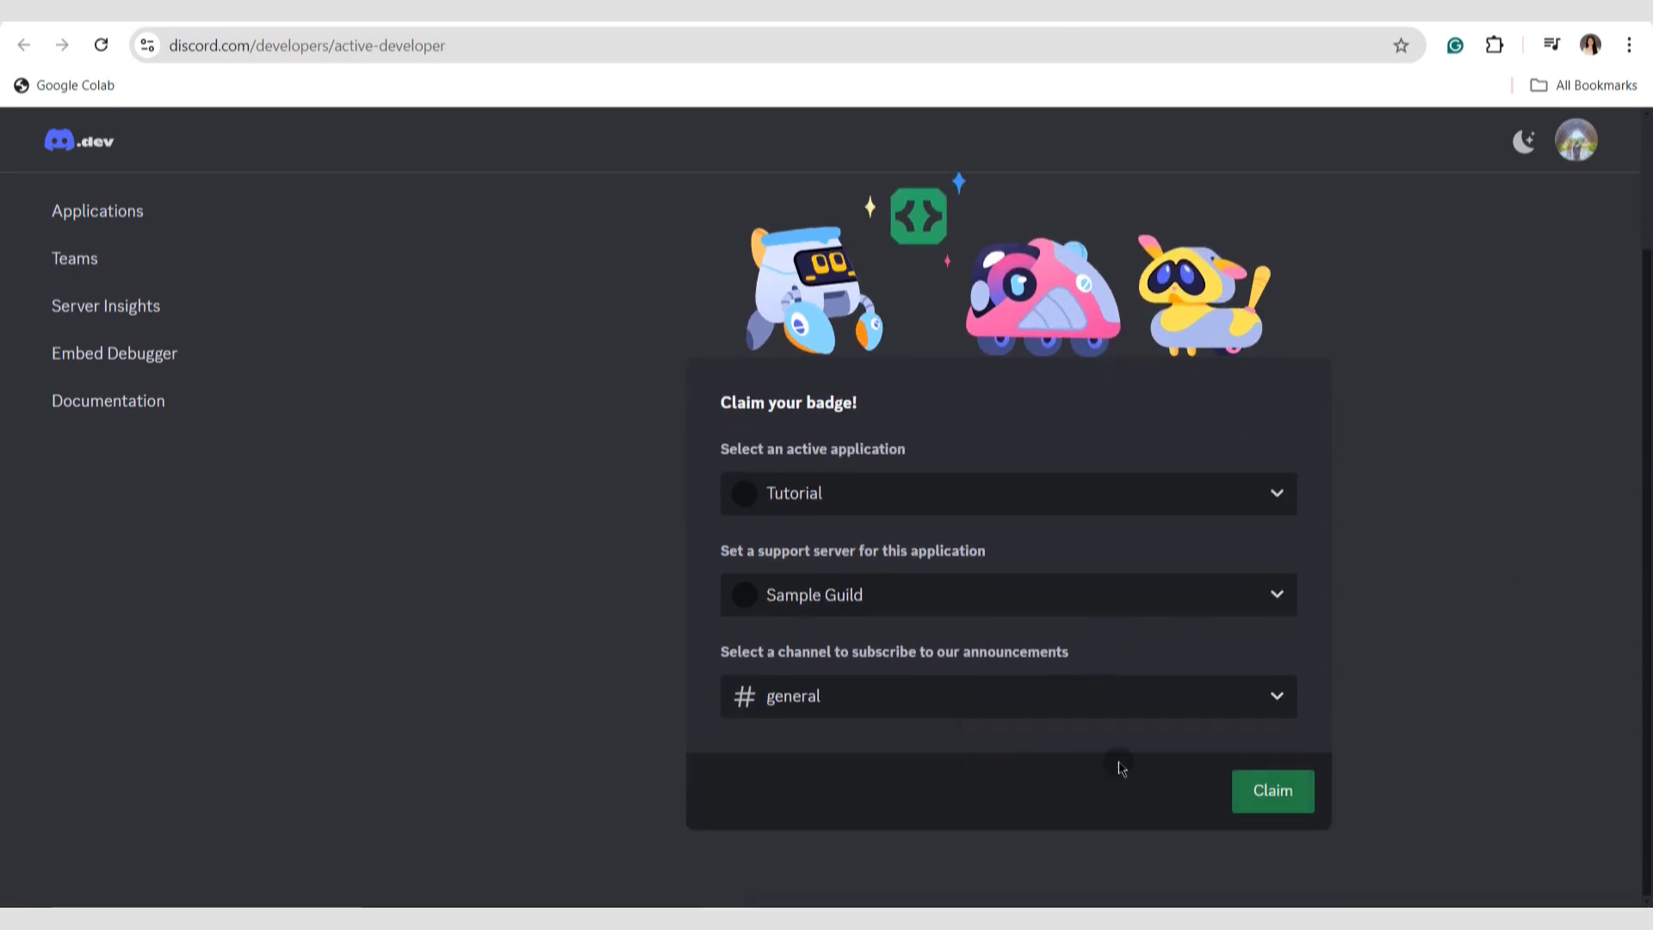
click(1273, 791)
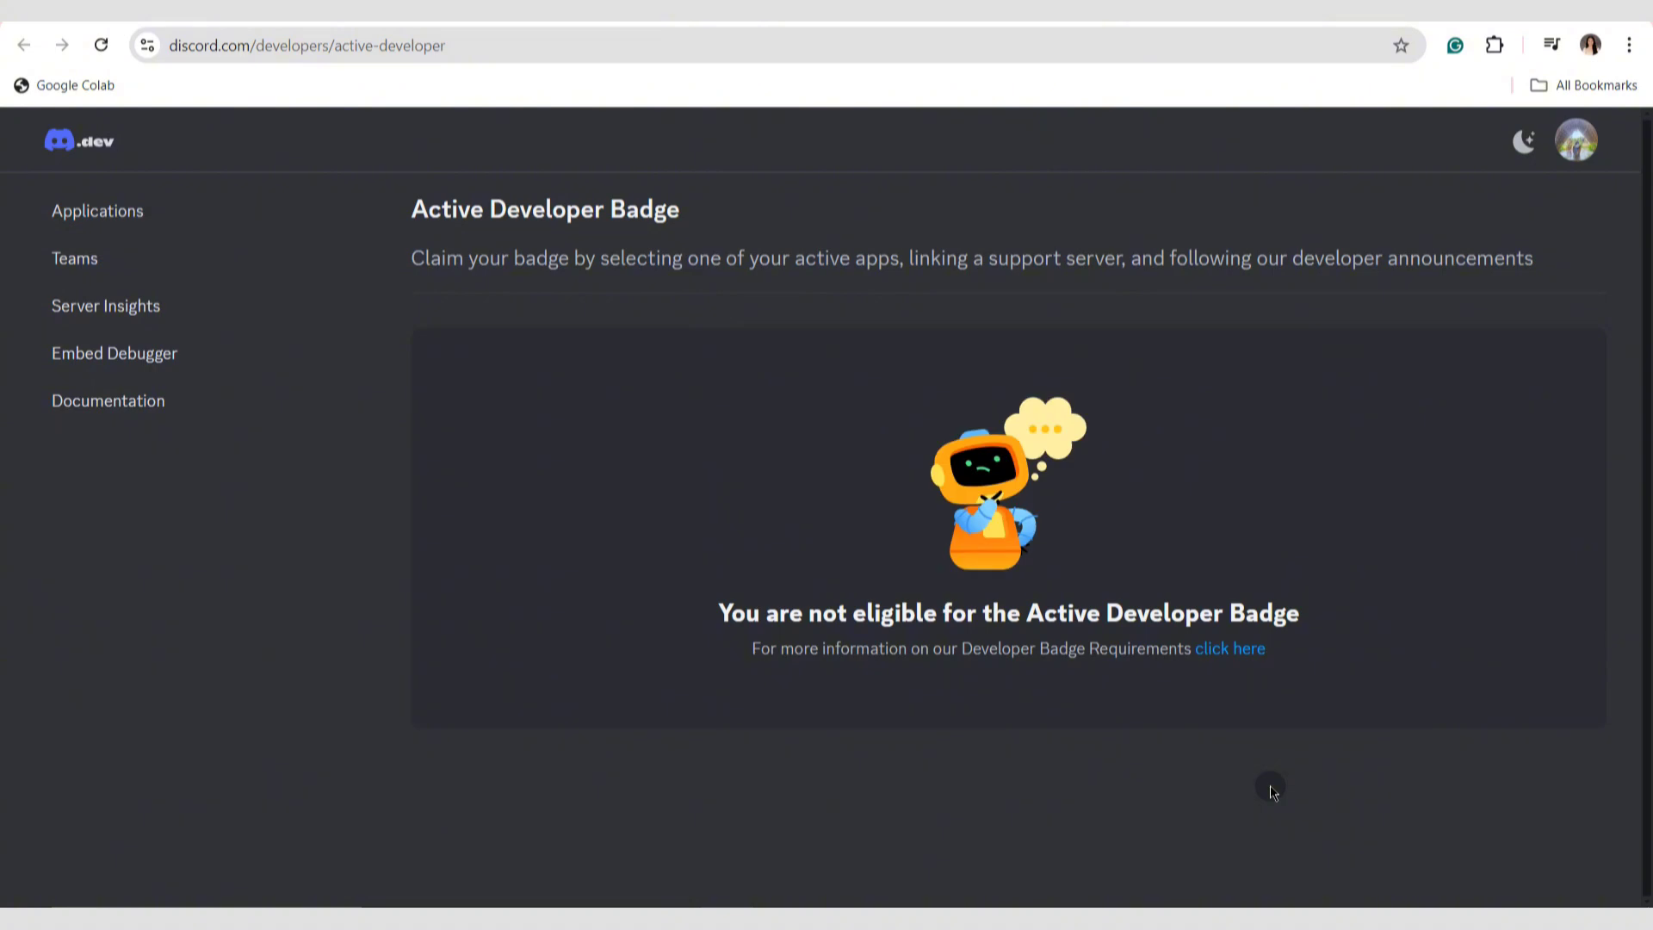